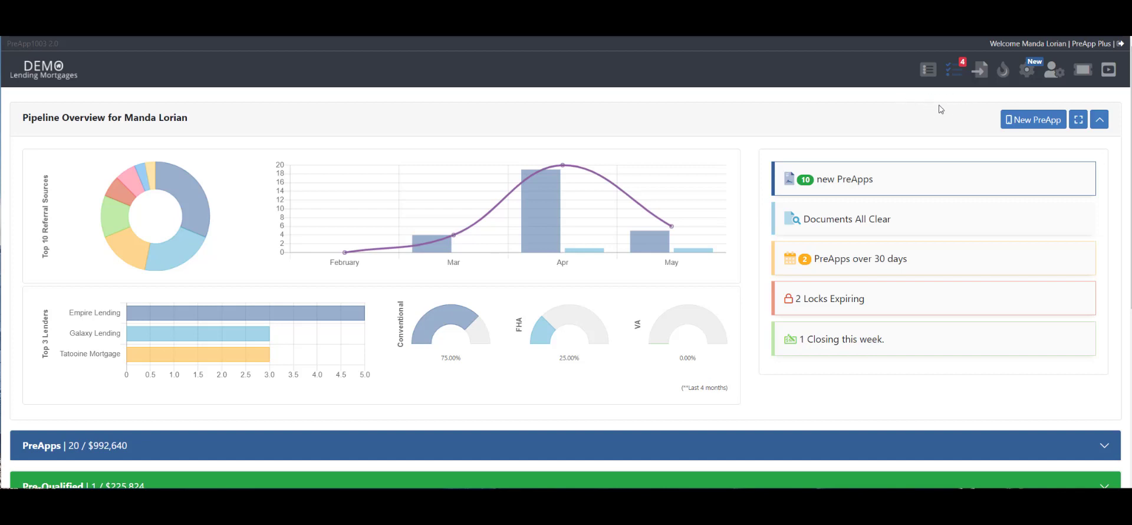
- Open the Processing Checklist task rule for editing from the Tasks settings
{"action": "left_click", "coordinate": [1027, 71]}
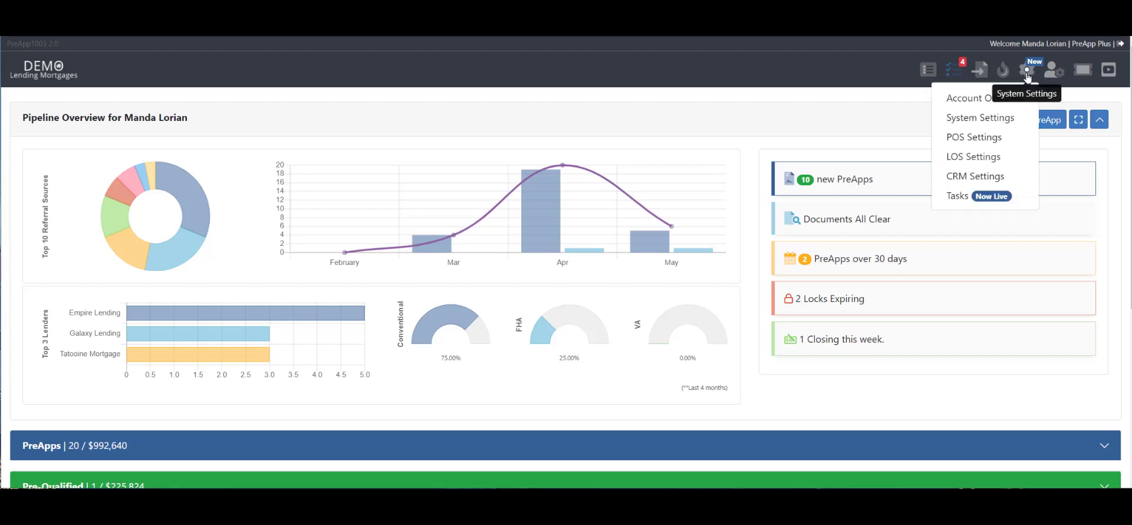
{"action": "left_click", "coordinate": [955, 195]}
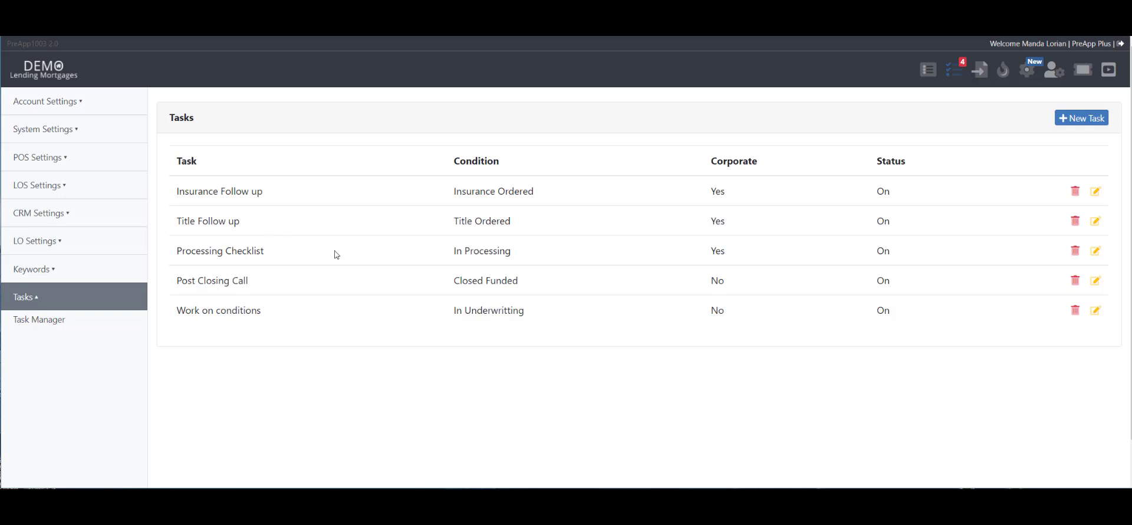
{"action": "left_click", "coordinate": [1095, 249]}
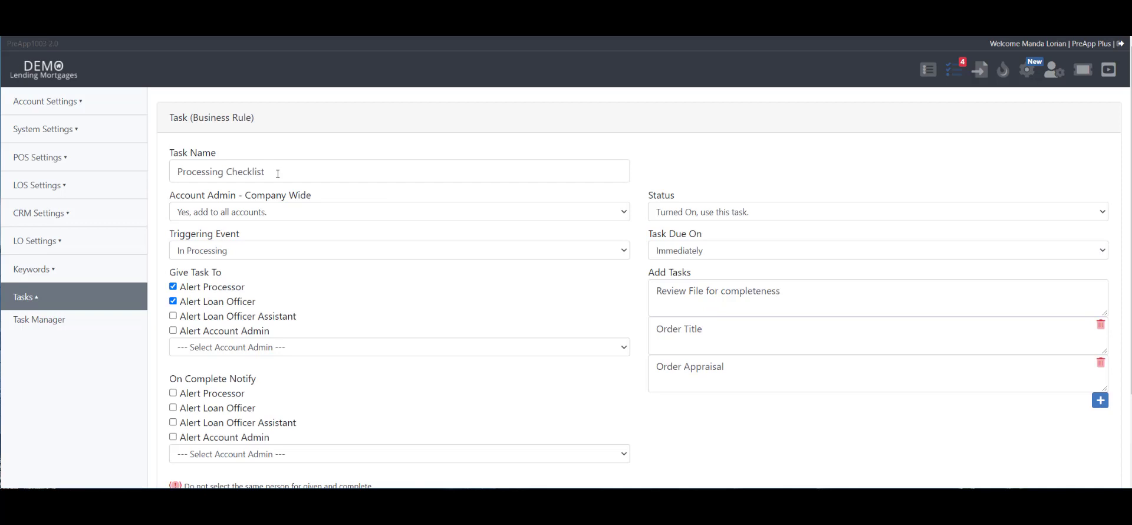
{"action": "triple_click", "coordinate": [185, 173]}
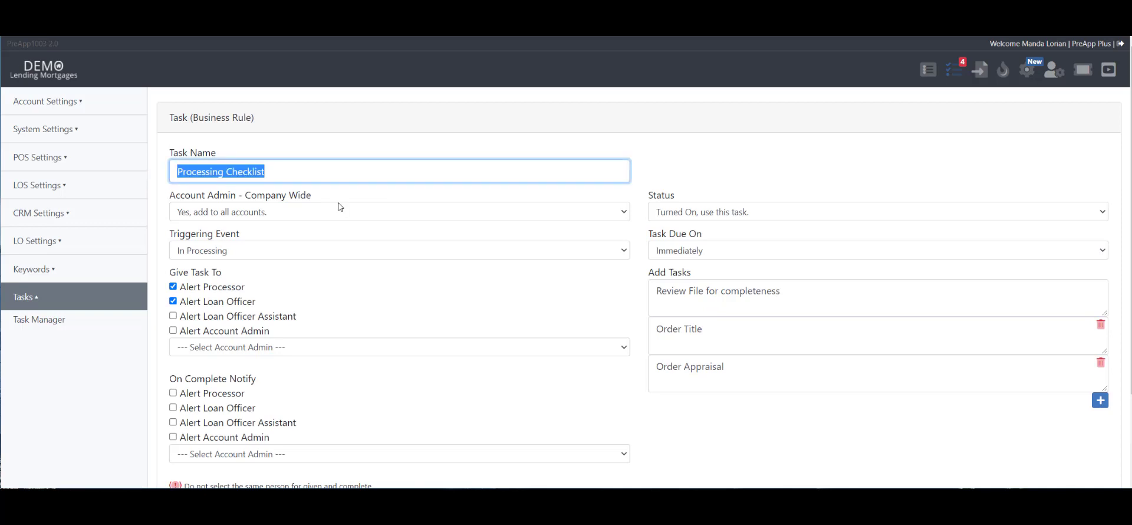
- Choose "Yes, add to all accounts." as the company-wide account admin setting for the Processing Checklist task
{"action": "left_click", "coordinate": [299, 212]}
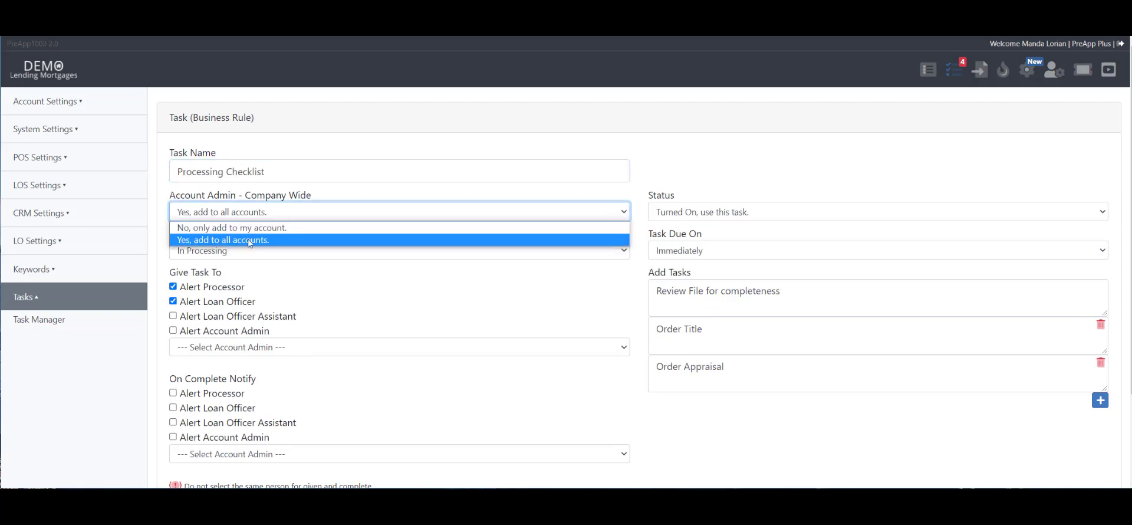
{"action": "key", "text": "Up"}
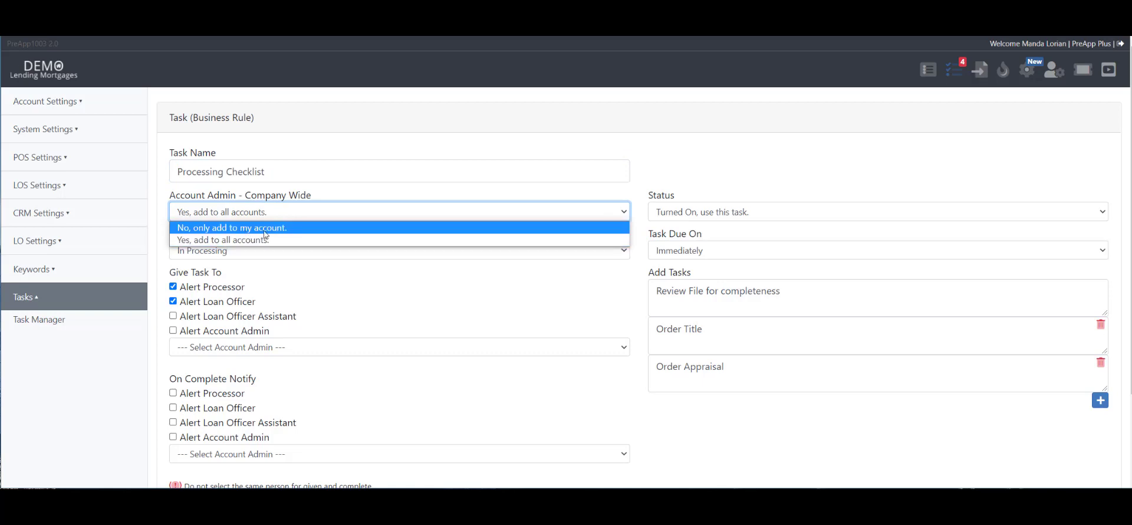
{"action": "left_click", "coordinate": [267, 240]}
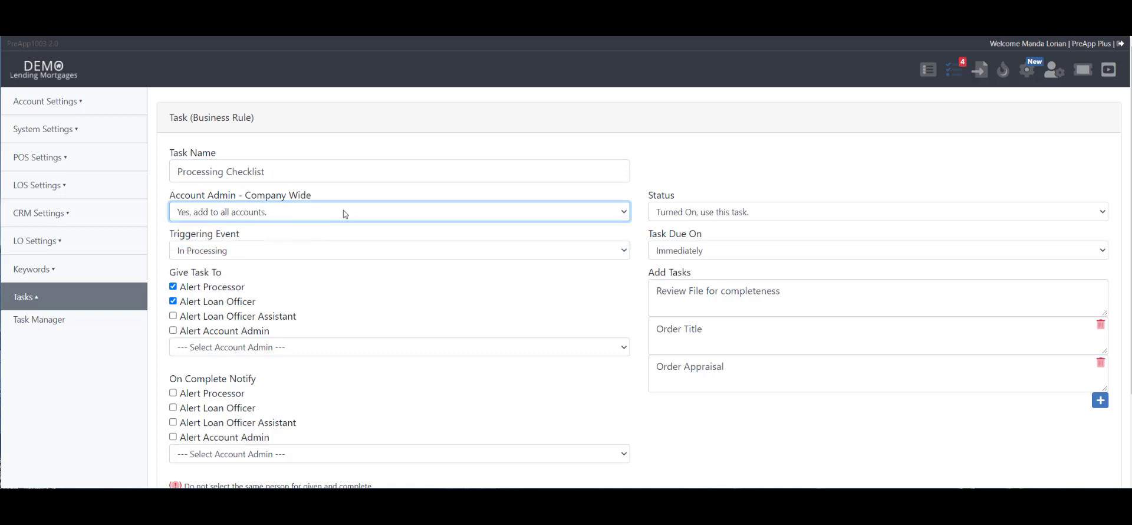
- Examine the full range of triggering events available for the Processing Checklist task
{"action": "left_click", "coordinate": [283, 259]}
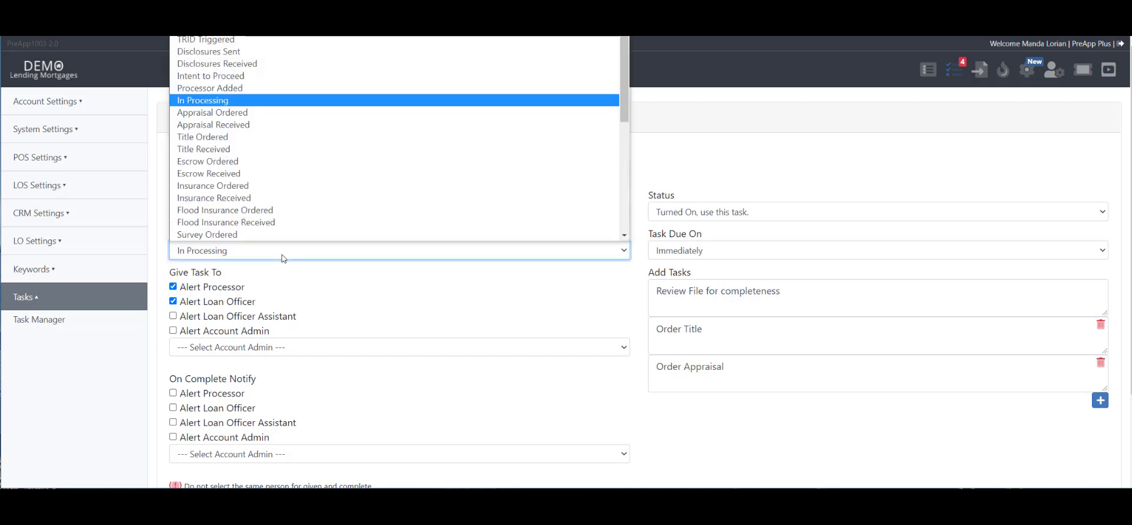
{"action": "left_click", "coordinate": [347, 299]}
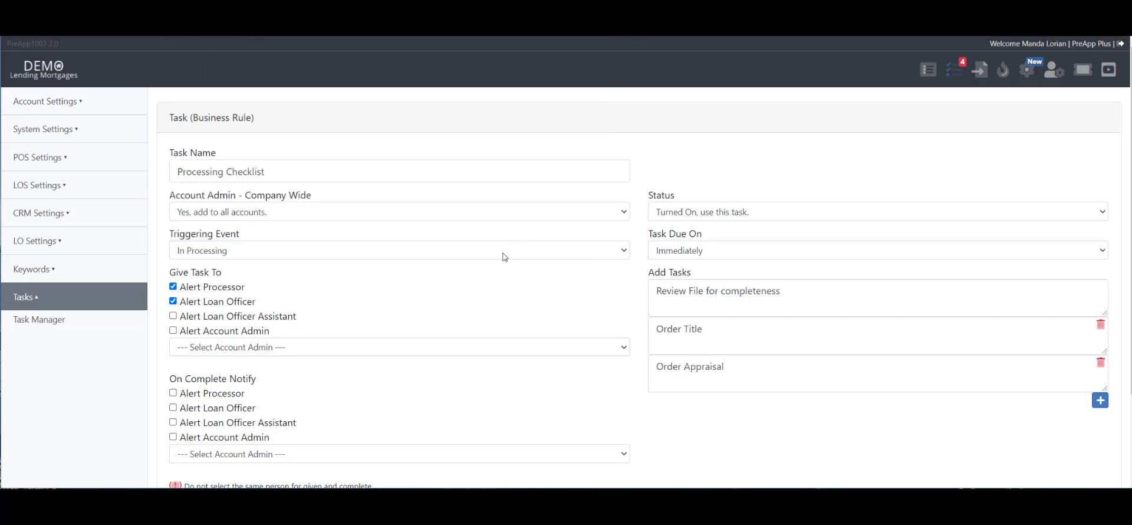
{"action": "left_click", "coordinate": [254, 256]}
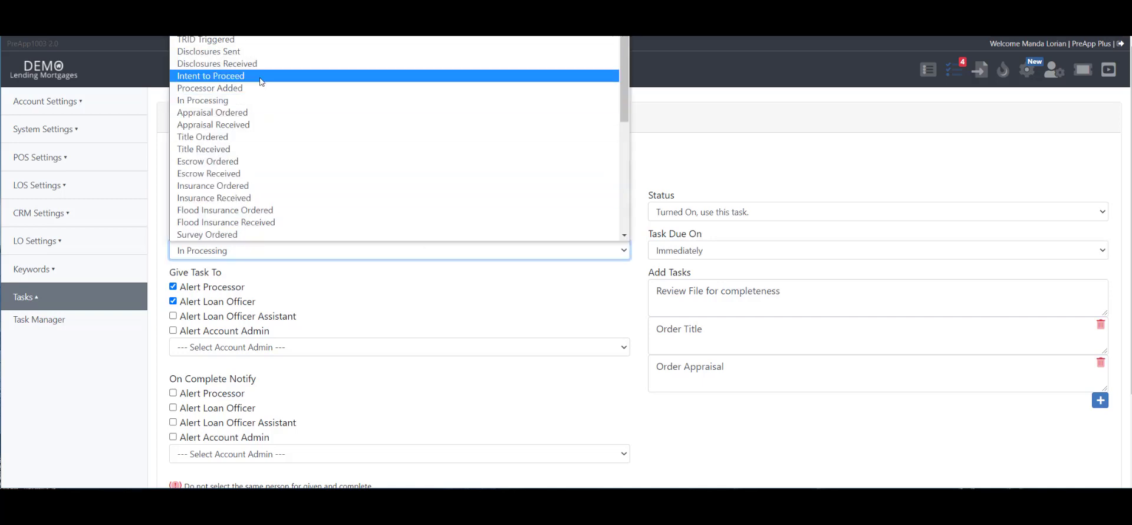
{"action": "scroll", "coordinate": [264, 88], "scroll_direction": "down", "scroll_amount": 10}
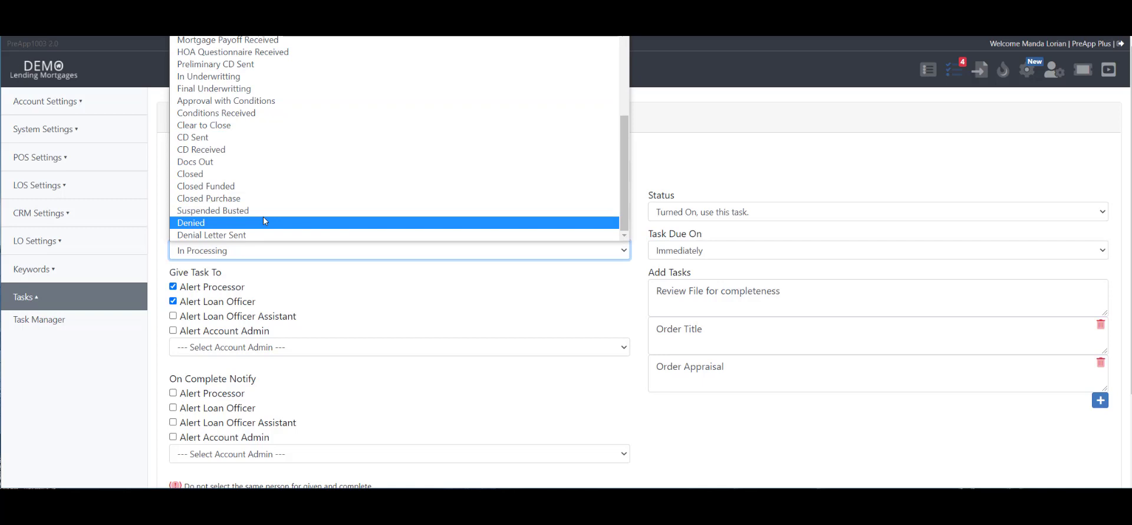
{"action": "scroll", "coordinate": [264, 216], "scroll_direction": "up", "scroll_amount": 10}
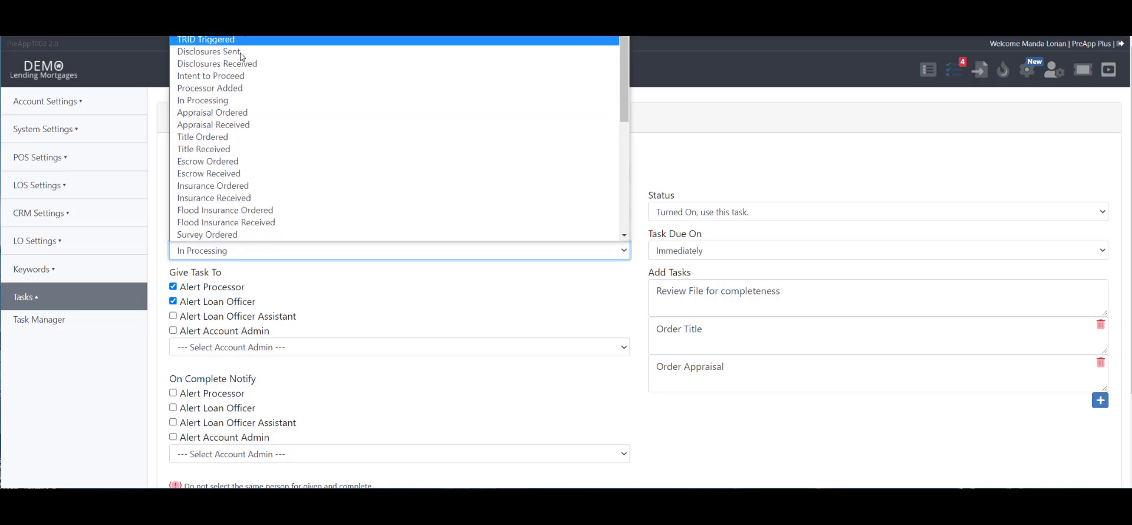
{"action": "scroll", "coordinate": [277, 149], "scroll_direction": "down", "scroll_amount": 10}
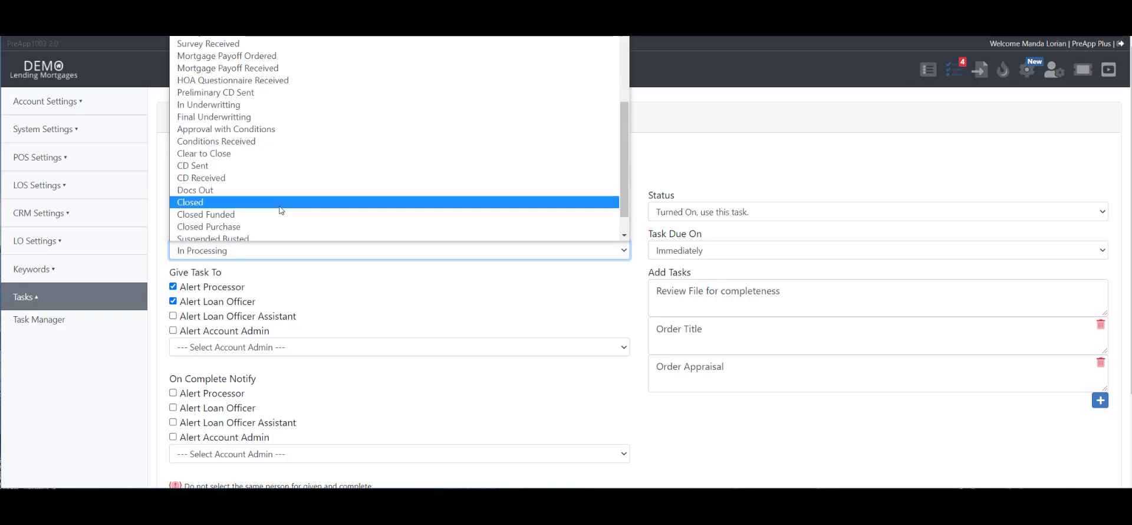
{"action": "left_click", "coordinate": [303, 253]}
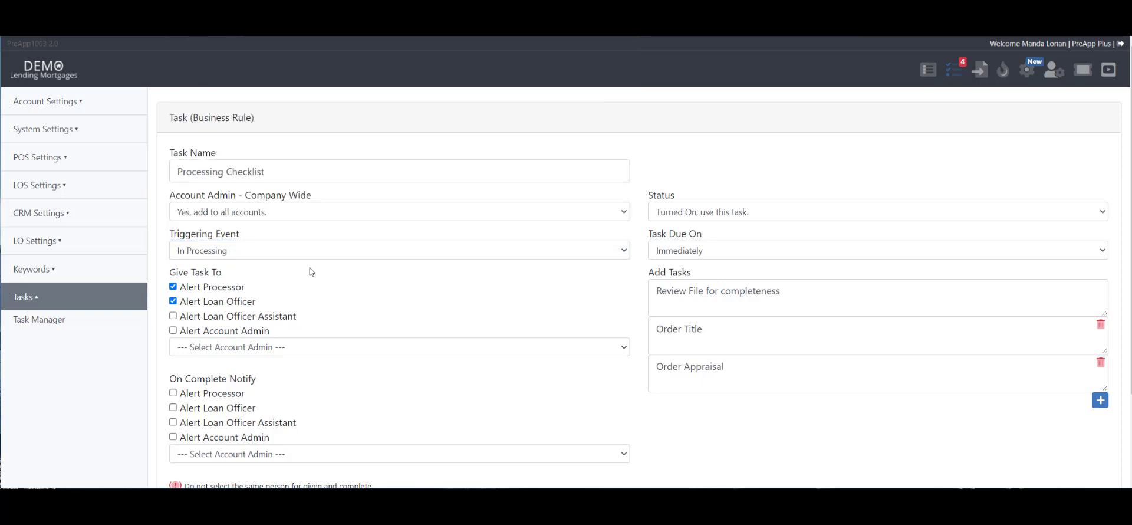
- Toggle the Give Task To loan officer alert off and on, and review the account admin and On Complete Notify options
{"action": "left_click", "coordinate": [173, 301]}
{"action": "left_click", "coordinate": [173, 303]}
{"action": "left_click", "coordinate": [232, 349]}
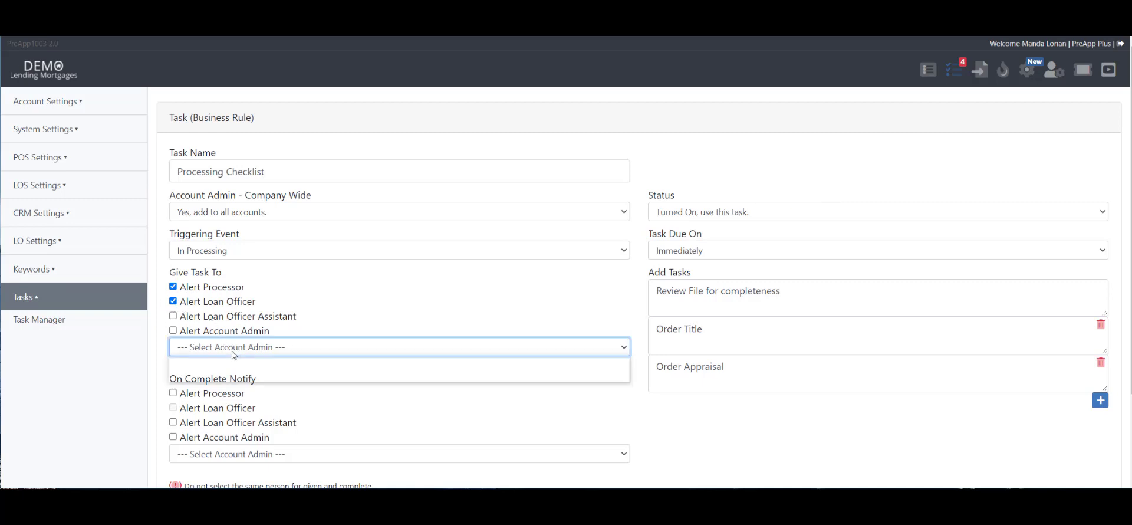
{"action": "left_click", "coordinate": [372, 318]}
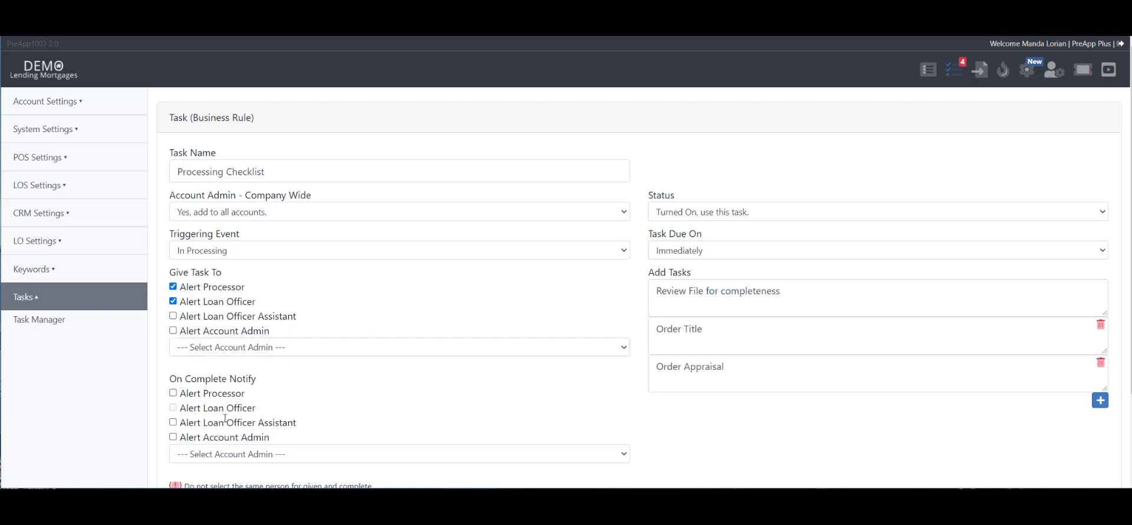
{"action": "scroll", "coordinate": [820, 386], "scroll_direction": "down", "scroll_amount": 2}
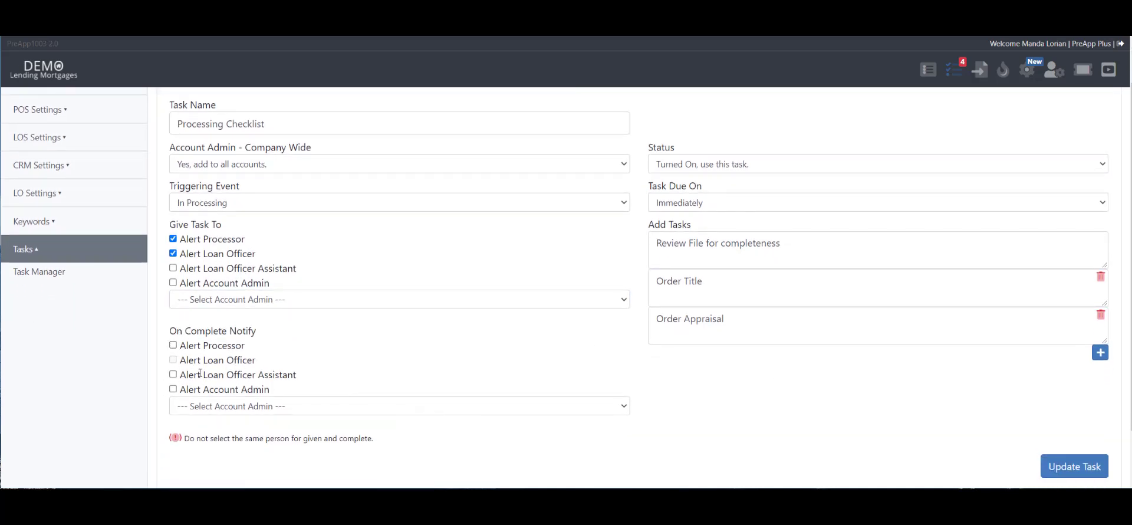
{"action": "scroll", "coordinate": [687, 247], "scroll_direction": "up", "scroll_amount": 2}
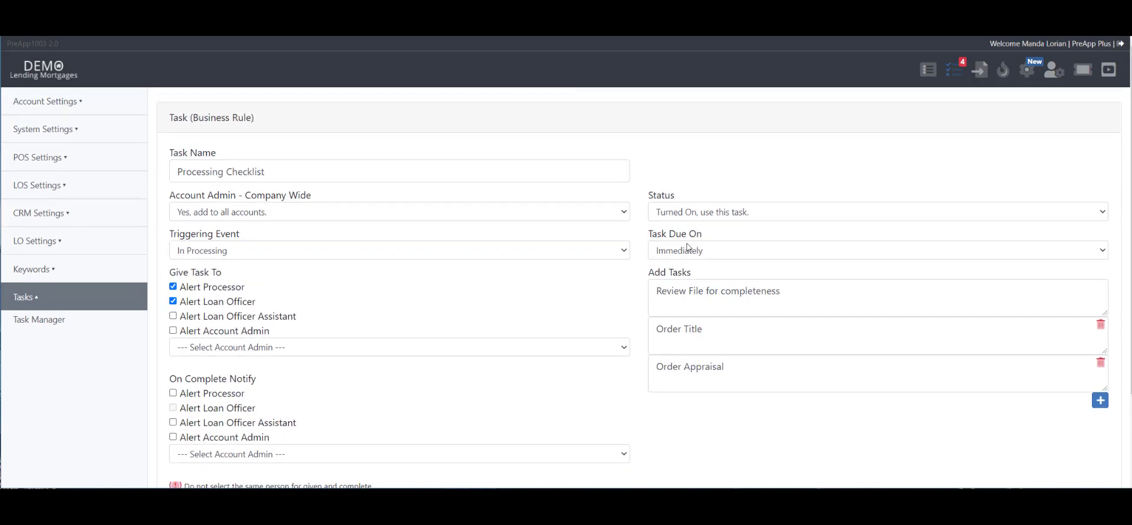
- Review the Task Due On options together with the triggering event choices of the Processing Checklist task
{"action": "left_click", "coordinate": [735, 249]}
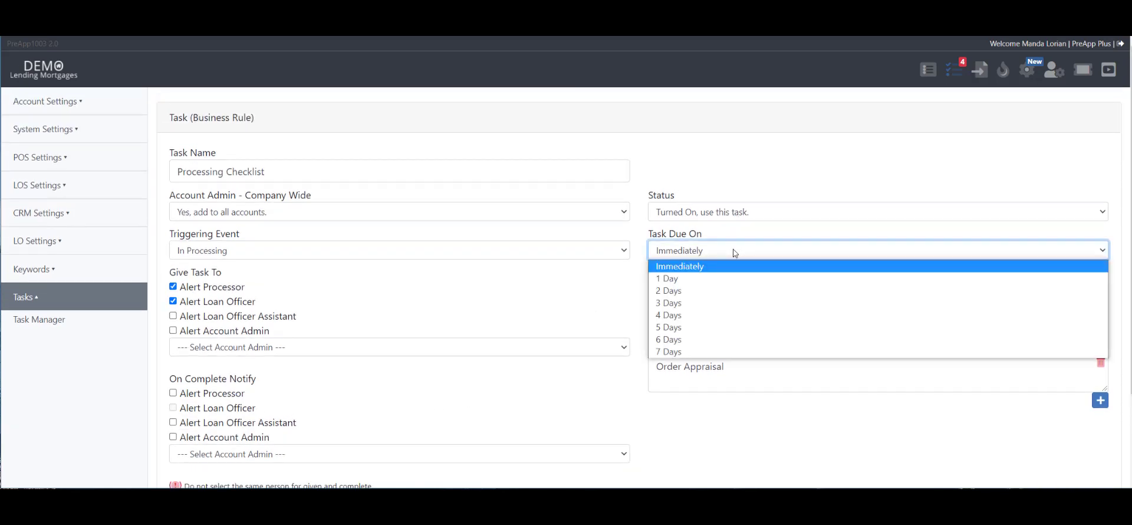
{"action": "left_click", "coordinate": [348, 275]}
{"action": "left_click", "coordinate": [260, 248]}
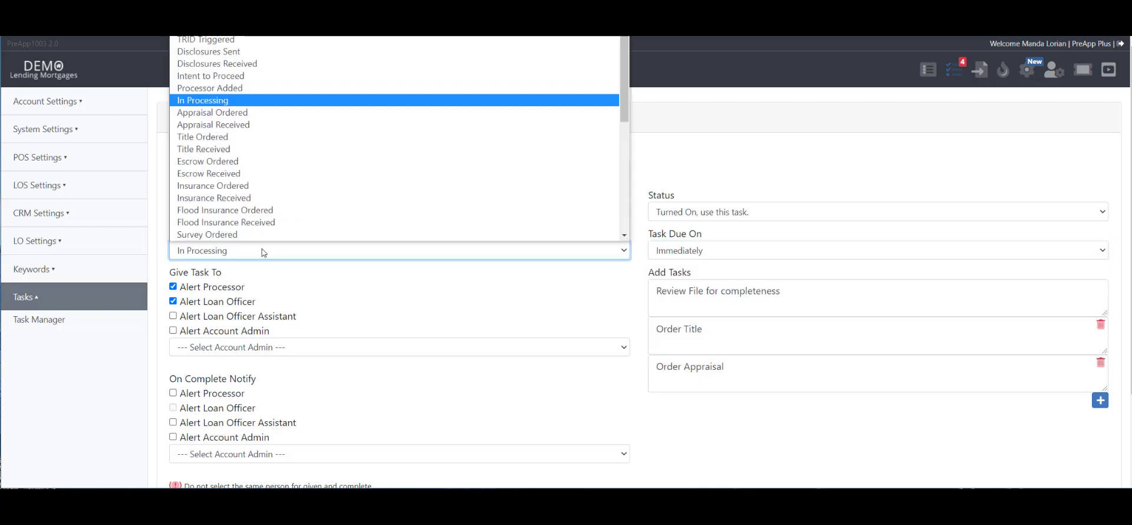
{"action": "left_click", "coordinate": [340, 279]}
{"action": "left_click", "coordinate": [702, 252]}
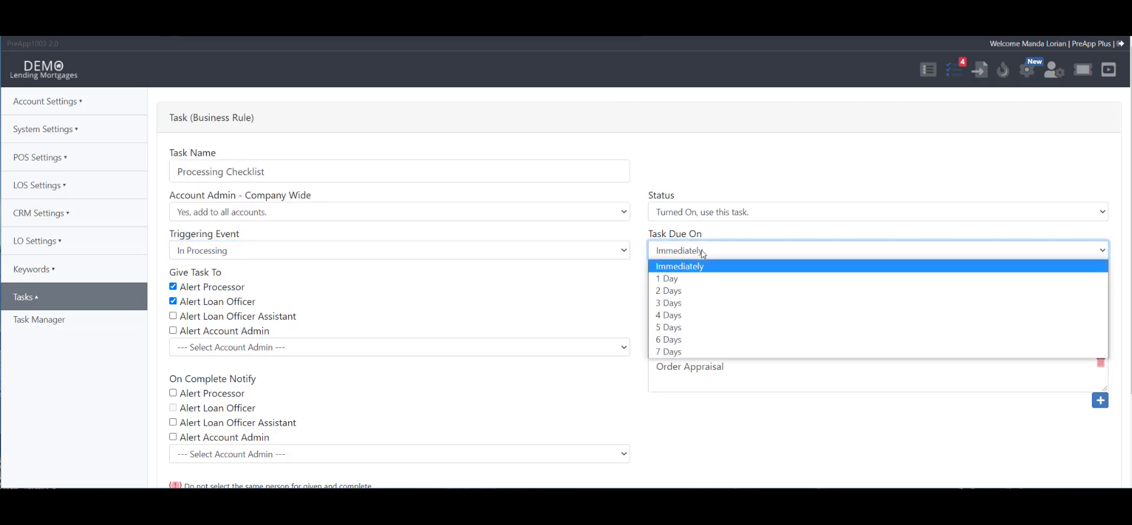
{"action": "left_click", "coordinate": [702, 252]}
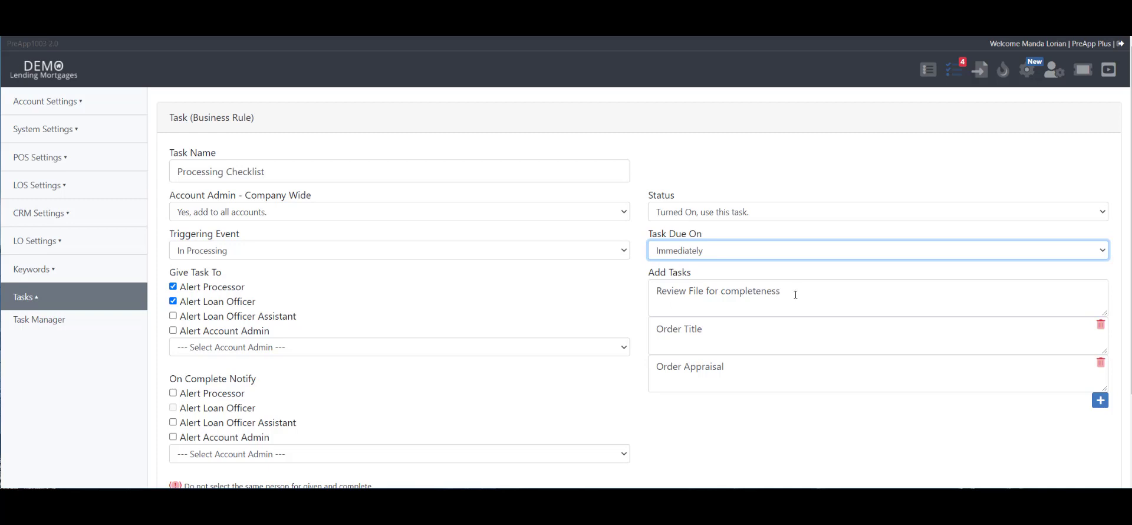
- Read through the existing task entries in the Processing Checklist: file review, title order and appraisal order
{"action": "left_click_drag", "start_coordinate": [795, 294], "coordinate": [626, 290]}
{"action": "left_click", "coordinate": [696, 300]}
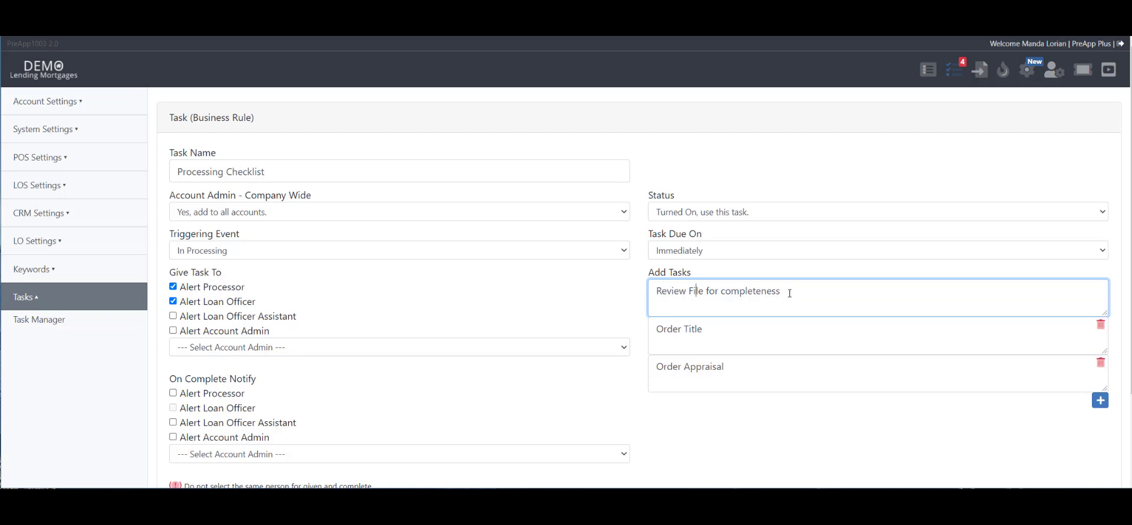
{"action": "left_click_drag", "start_coordinate": [788, 295], "coordinate": [654, 291]}
{"action": "triple_click", "coordinate": [728, 325]}
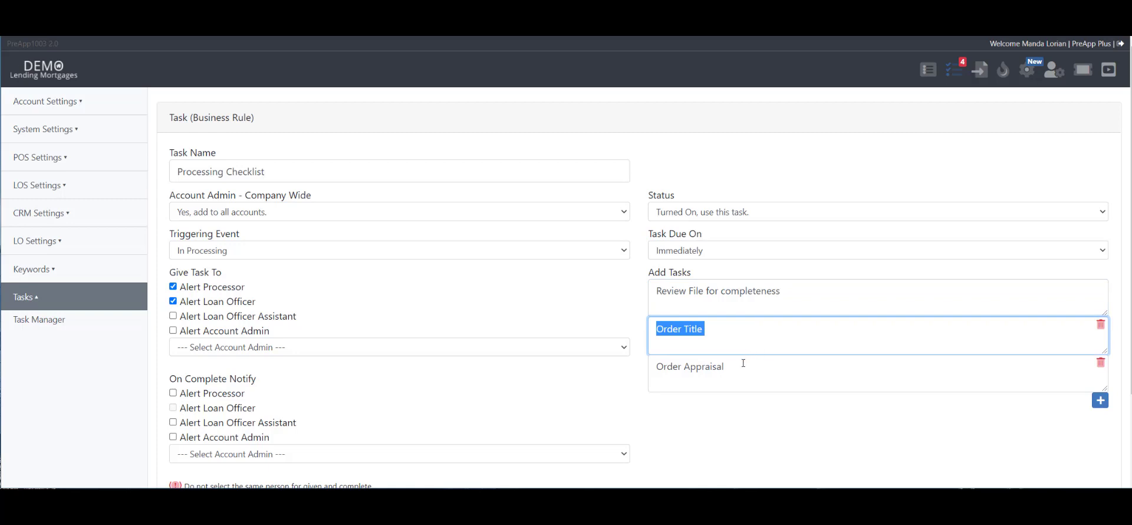
{"action": "triple_click", "coordinate": [1009, 380]}
- Add a new task entry reading "Do more stuff" to the Processing Checklist
{"action": "left_click", "coordinate": [1099, 400]}
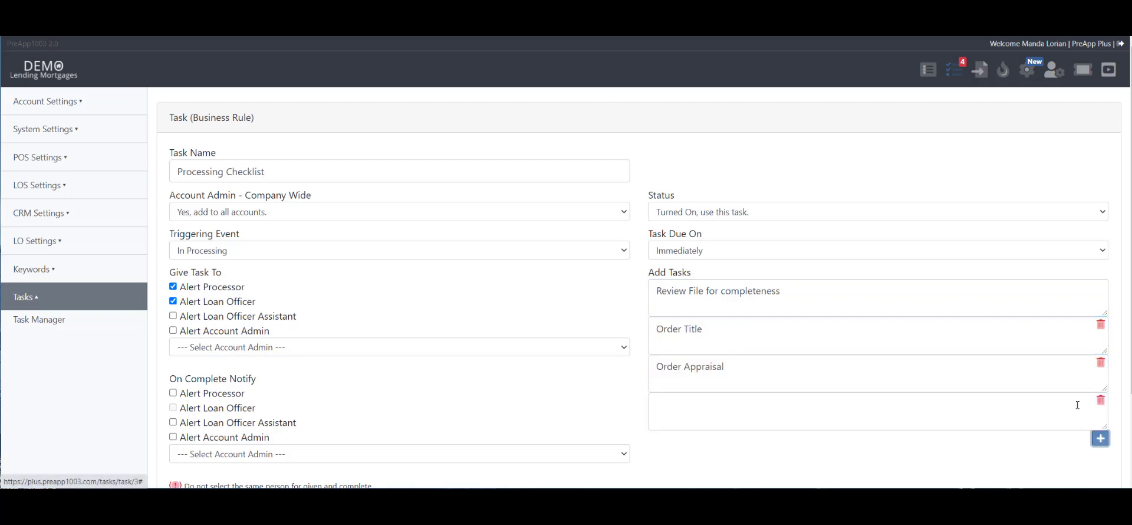
{"action": "left_click", "coordinate": [768, 408]}
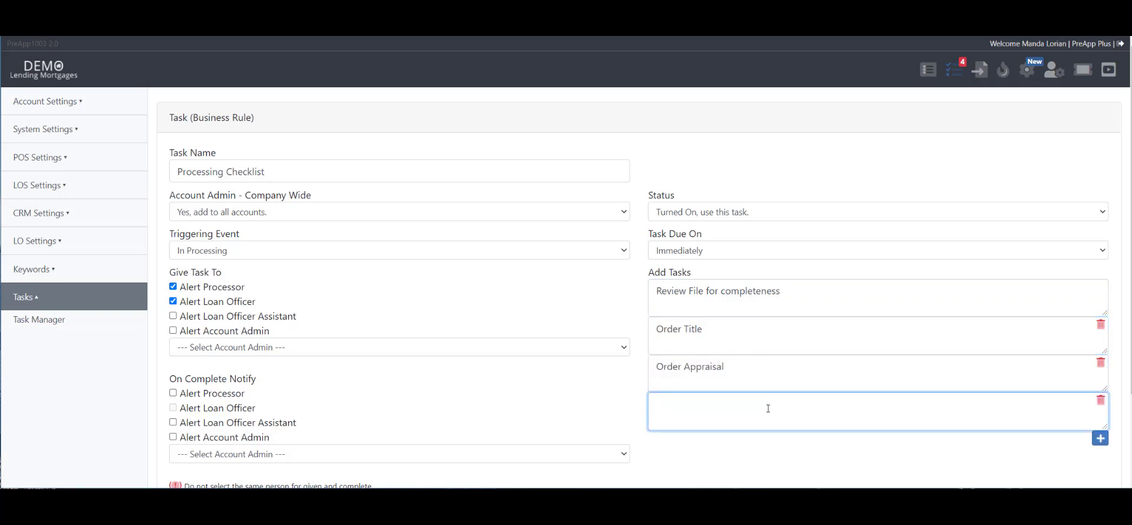
{"action": "type", "text": "Do more stuff"}
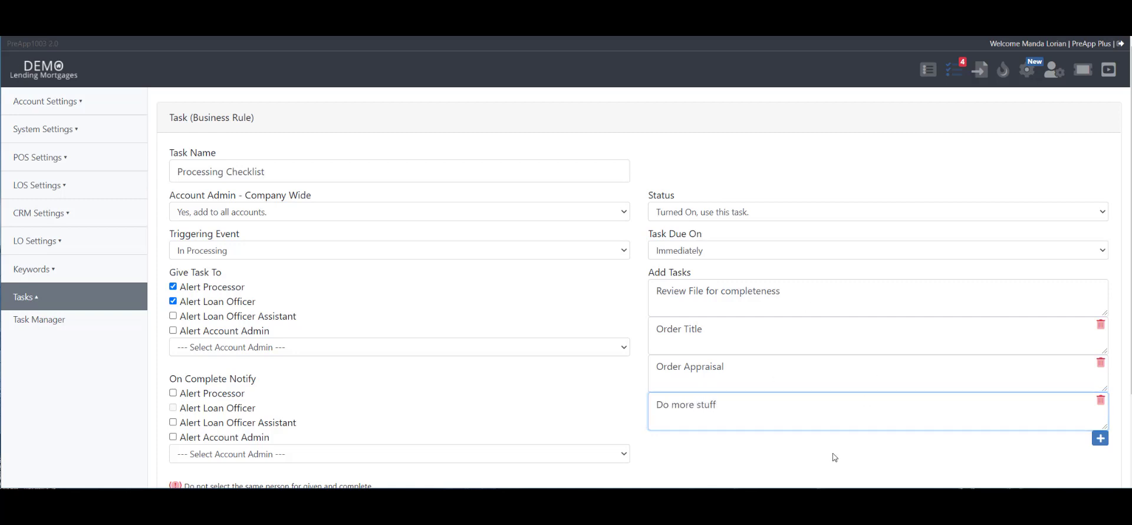
- Add two more blank task entries and save the updated Processing Checklist task
{"action": "left_click", "coordinate": [1100, 437]}
{"action": "left_click", "coordinate": [1100, 477]}
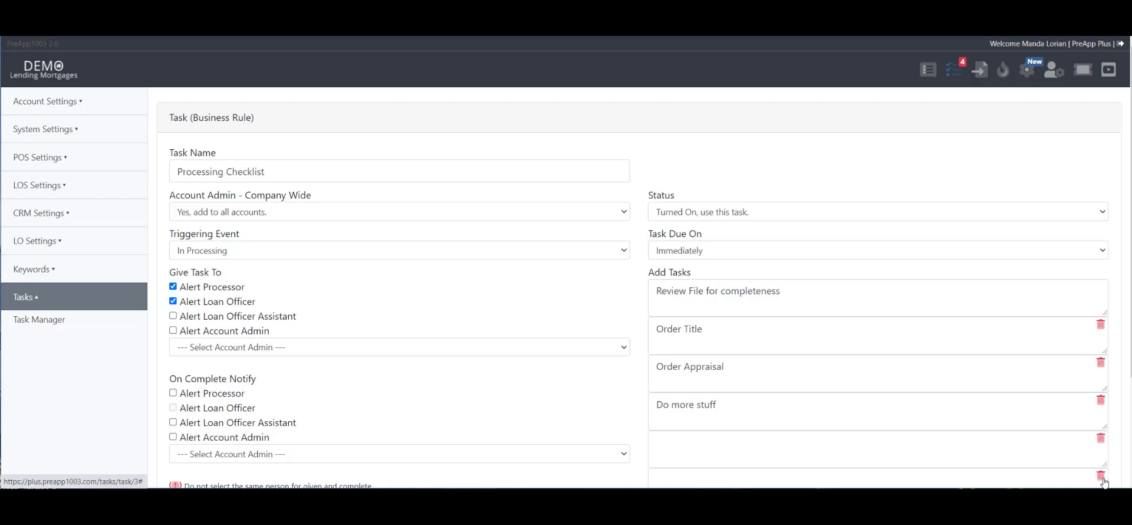
{"action": "scroll", "coordinate": [1096, 434], "scroll_direction": "down", "scroll_amount": 1}
{"action": "scroll", "coordinate": [1057, 373], "scroll_direction": "down", "scroll_amount": 2}
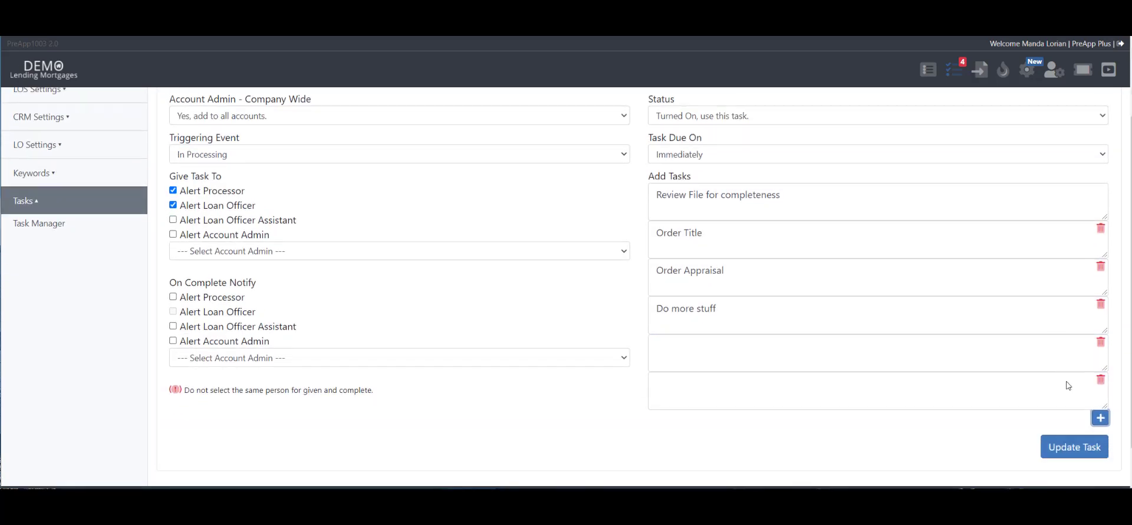
{"action": "left_click", "coordinate": [1074, 405]}
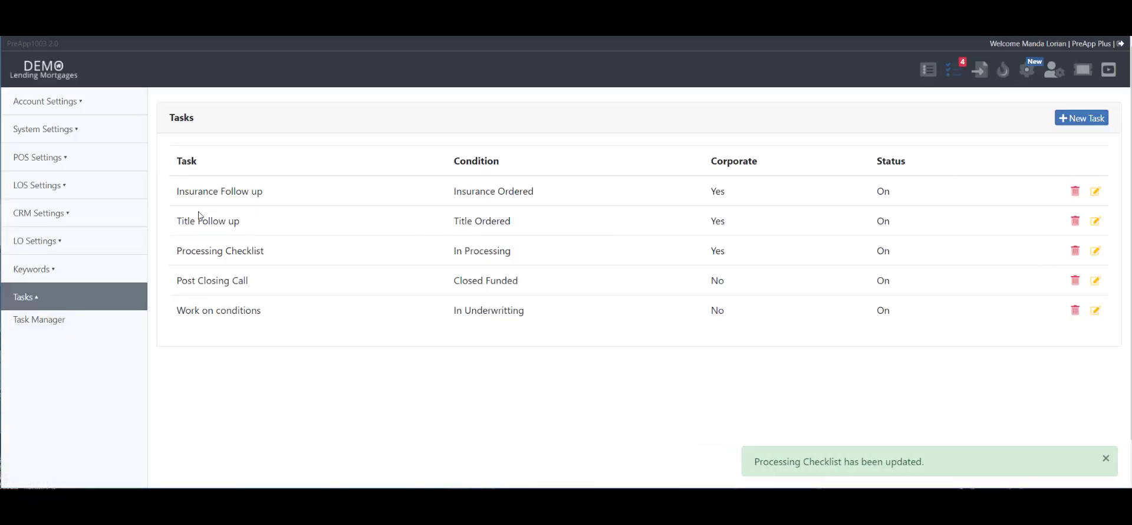
- Open the Insurance Follow up task rule for editing and choose Insurance Ordered as its triggering event
{"action": "left_click_drag", "start_coordinate": [171, 192], "coordinate": [318, 191]}
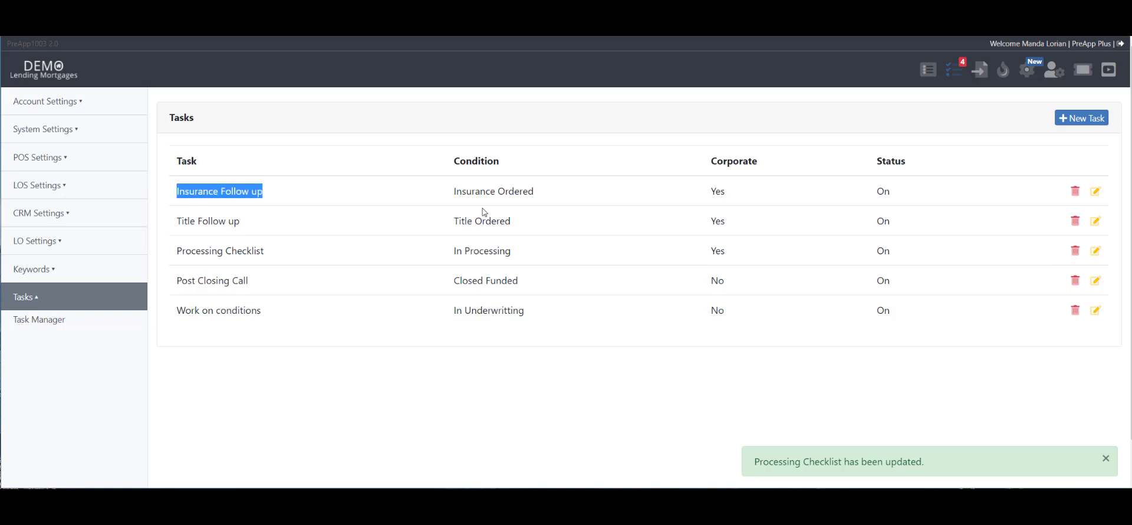
{"action": "left_click", "coordinate": [1094, 191]}
{"action": "left_click_drag", "start_coordinate": [287, 168], "coordinate": [181, 172]}
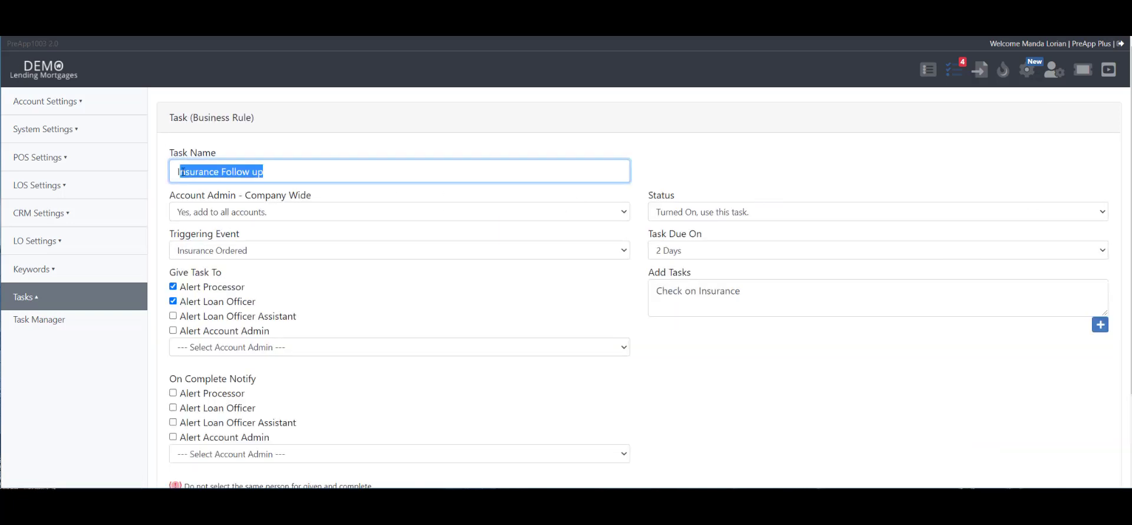
{"action": "left_click", "coordinate": [309, 239]}
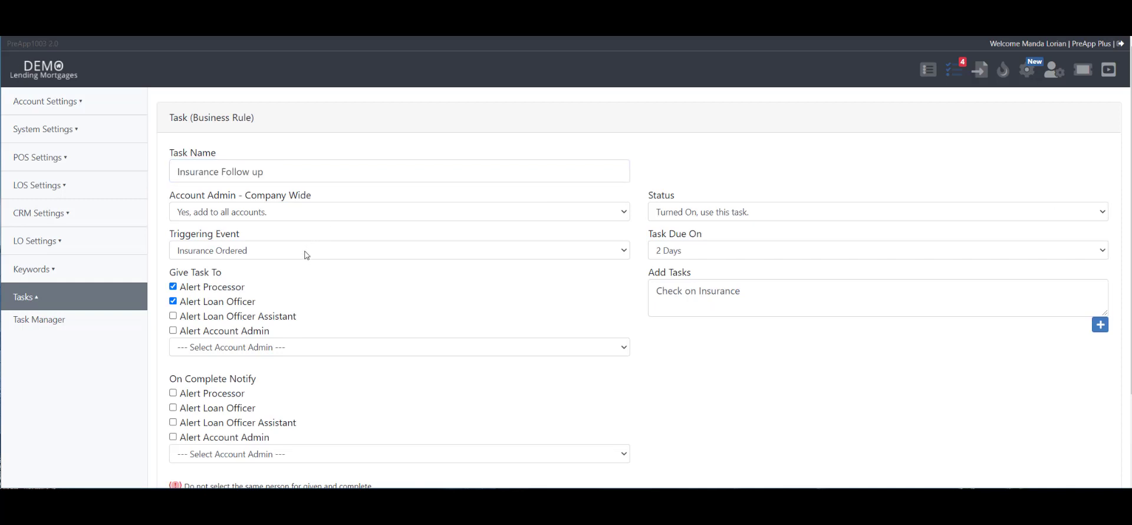
{"action": "left_click", "coordinate": [307, 255]}
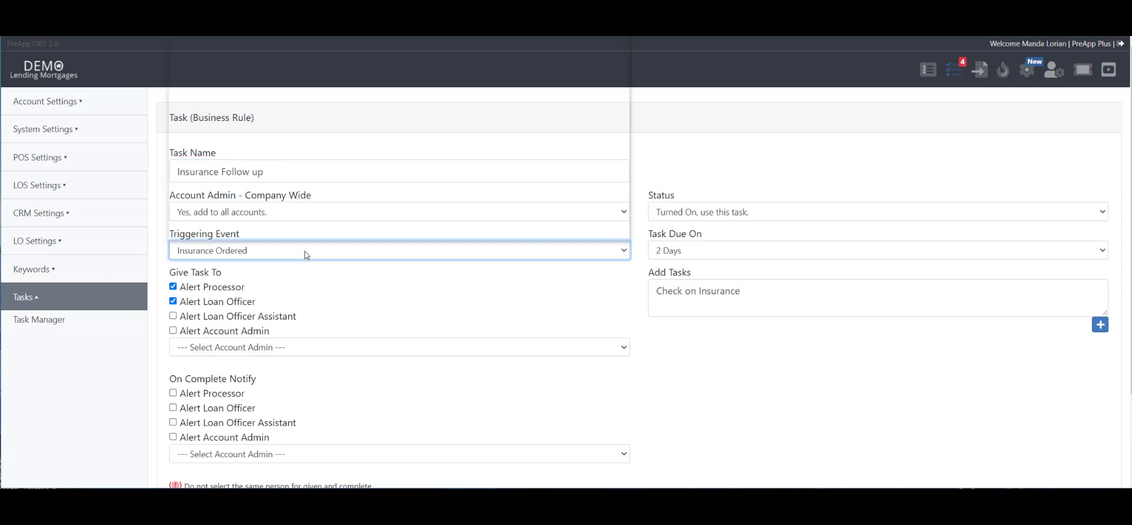
{"action": "left_click", "coordinate": [220, 186]}
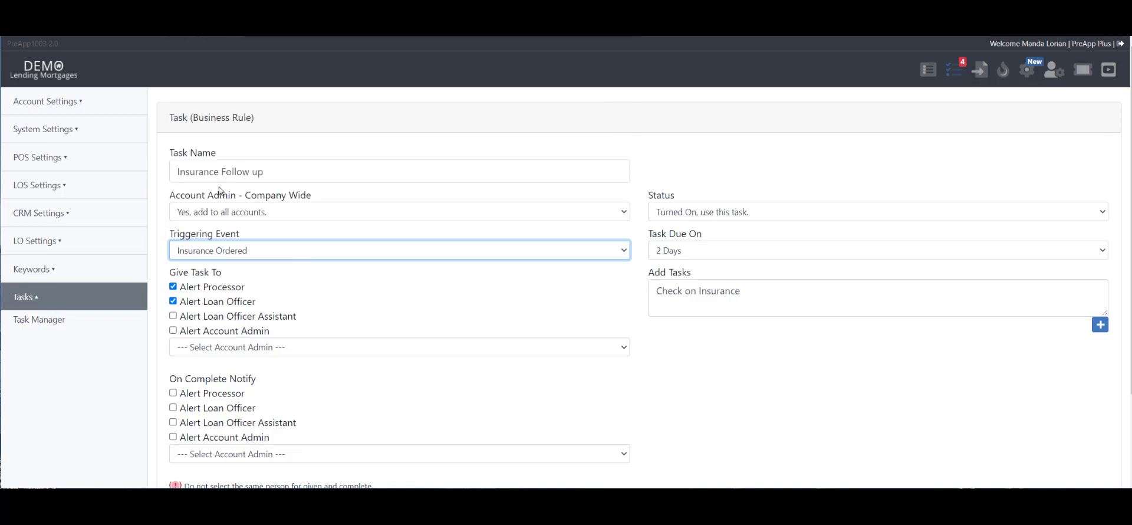
- Keep the Insurance Follow up task due in 2 Days with the entry "Check on Insurance" and save the updated rule
{"action": "left_click", "coordinate": [304, 288]}
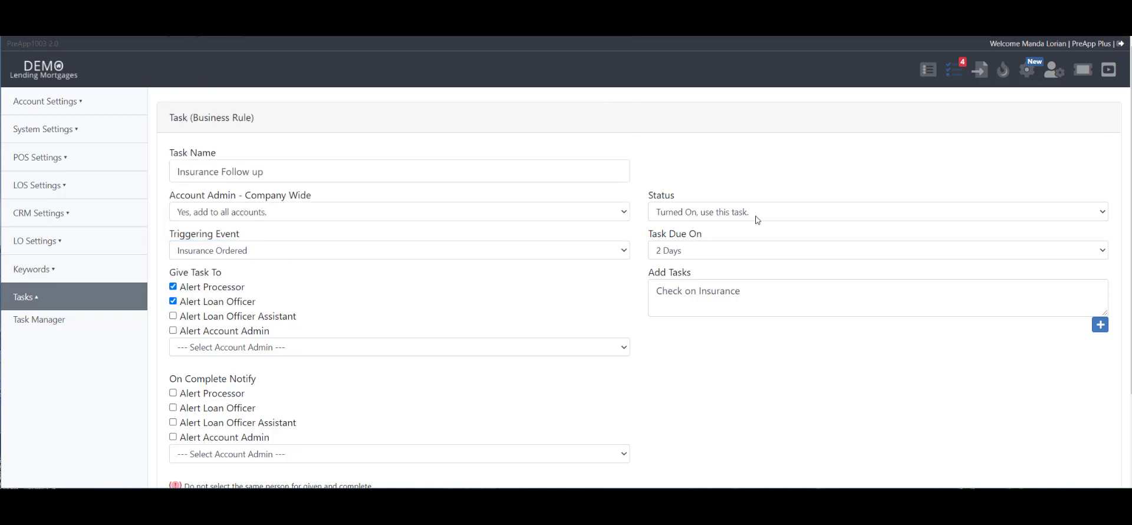
{"action": "left_click", "coordinate": [723, 251]}
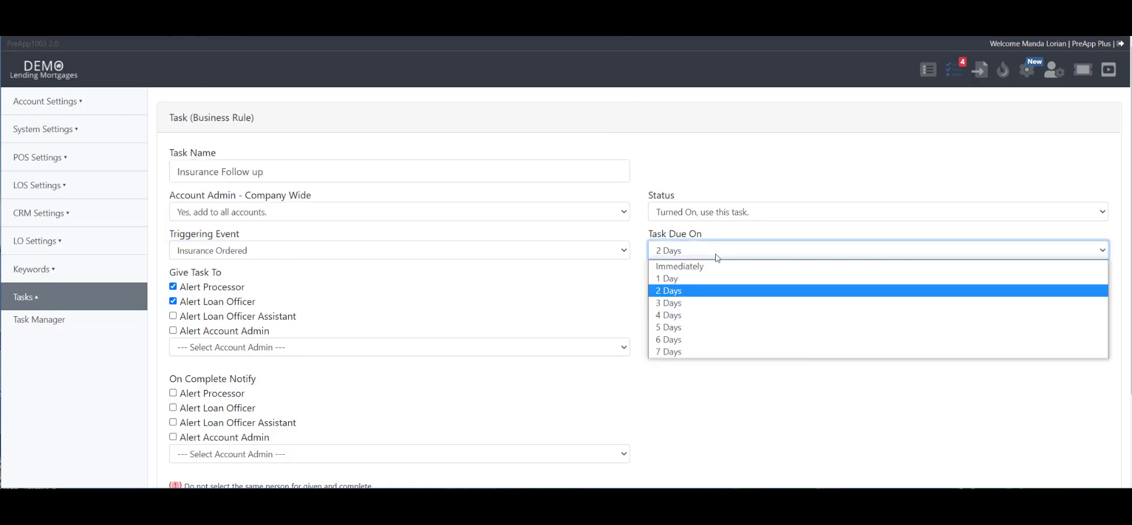
{"action": "left_click", "coordinate": [673, 291]}
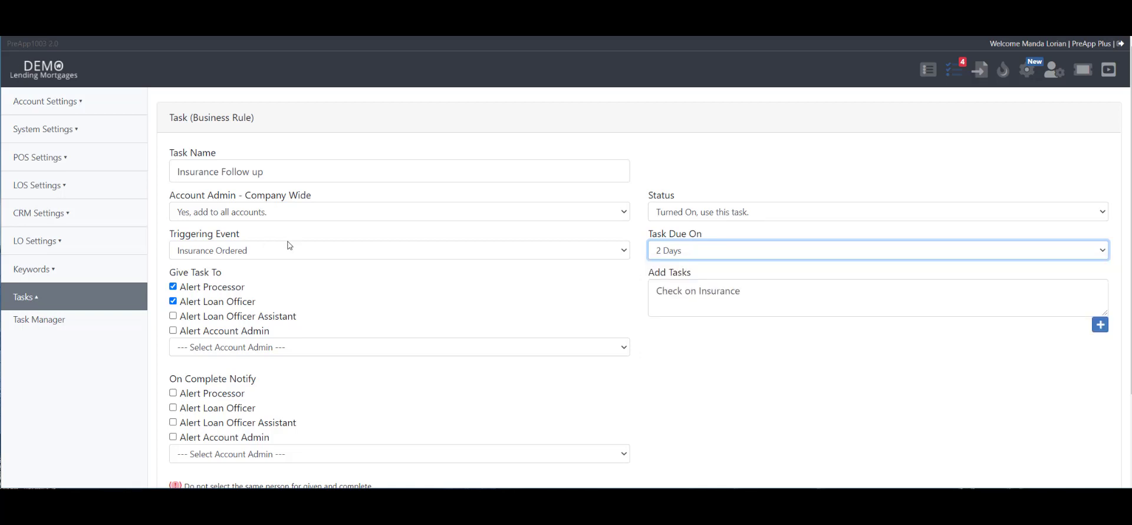
{"action": "triple_click", "coordinate": [748, 296]}
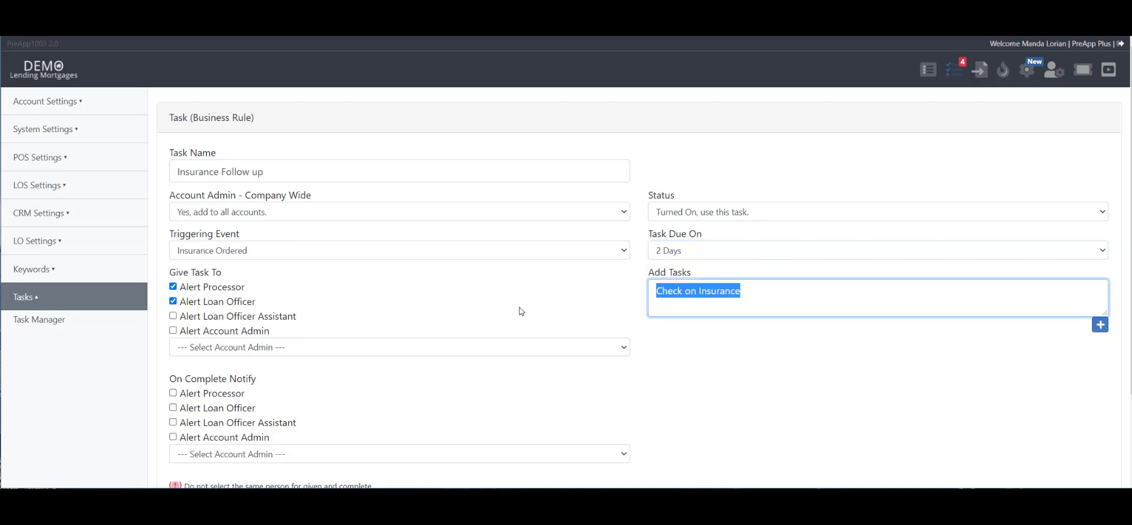
{"action": "left_click", "coordinate": [809, 381]}
{"action": "scroll", "coordinate": [893, 370], "scroll_direction": "down", "scroll_amount": 2}
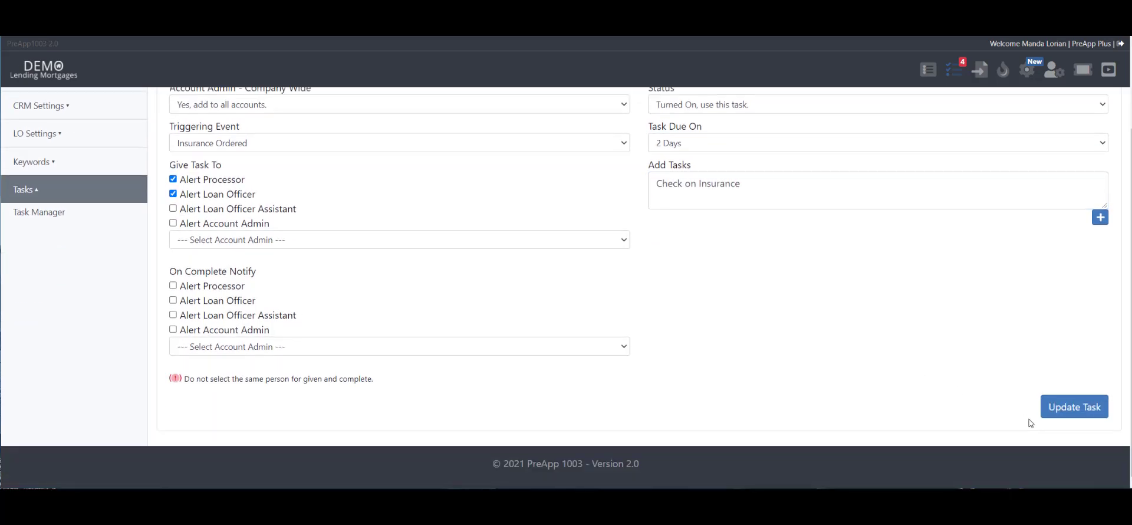
{"action": "left_click", "coordinate": [1067, 405]}
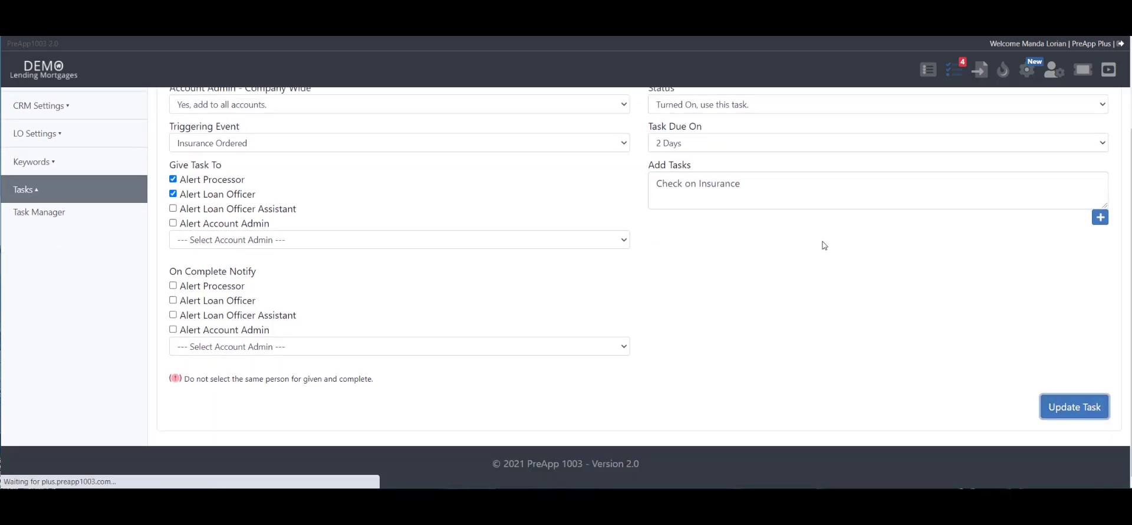
- Open a blank task rule and look through its available triggering events, recipients and completion notification options
{"action": "left_click", "coordinate": [1081, 118]}
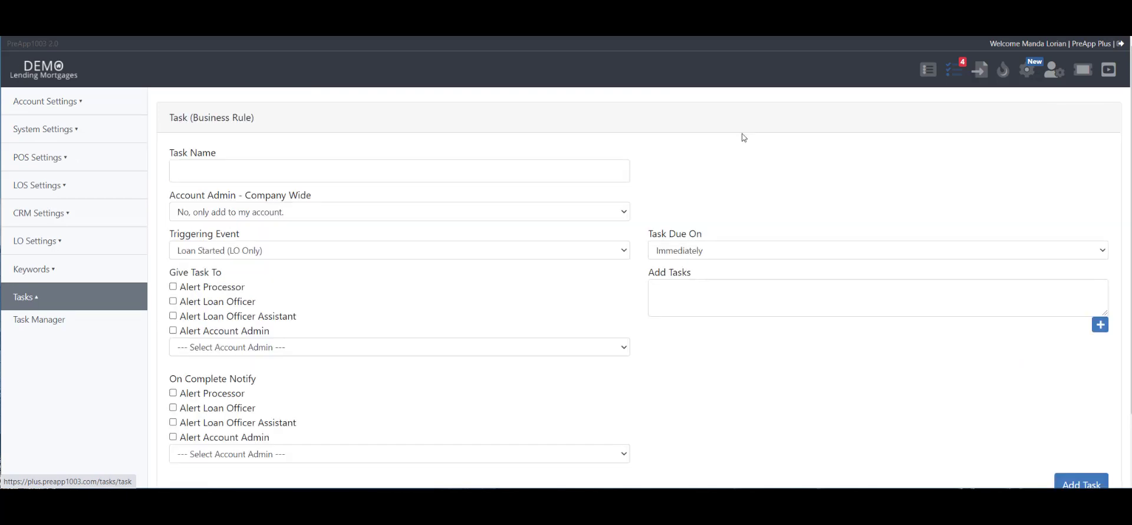
{"action": "left_click", "coordinate": [295, 170]}
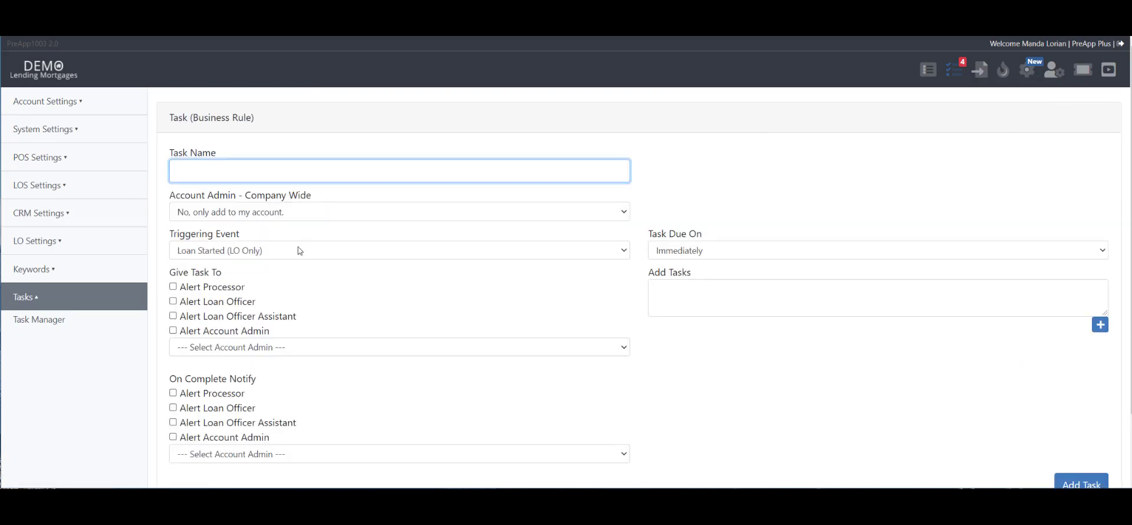
{"action": "scroll", "coordinate": [299, 251], "scroll_direction": "down", "scroll_amount": 1}
{"action": "scroll", "coordinate": [242, 159], "scroll_direction": "up", "scroll_amount": 1}
{"action": "left_click", "coordinate": [252, 256]}
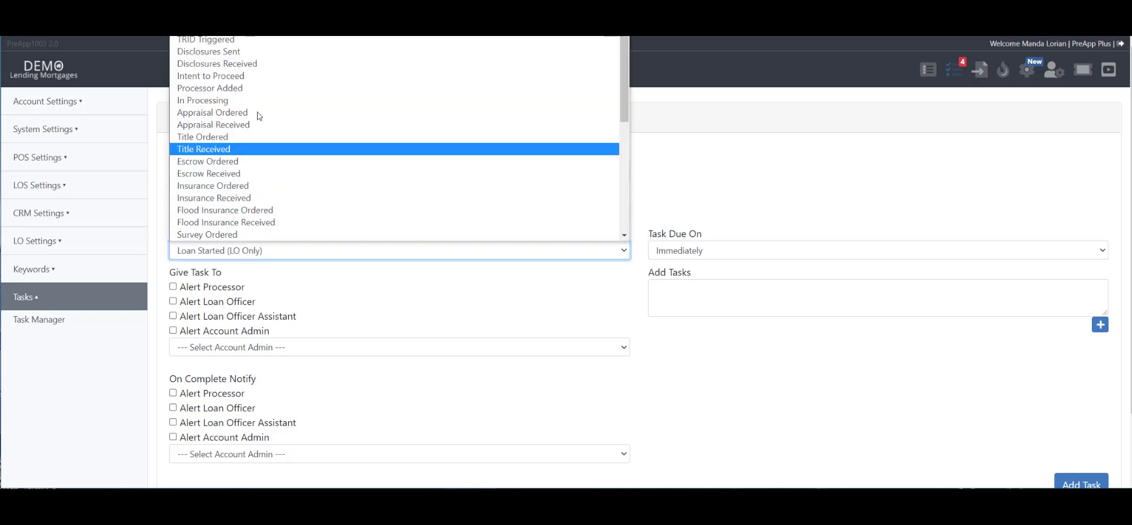
{"action": "scroll", "coordinate": [356, 185], "scroll_direction": "down", "scroll_amount": 5}
{"action": "left_click", "coordinate": [774, 171]}
{"action": "left_click", "coordinate": [774, 171]}
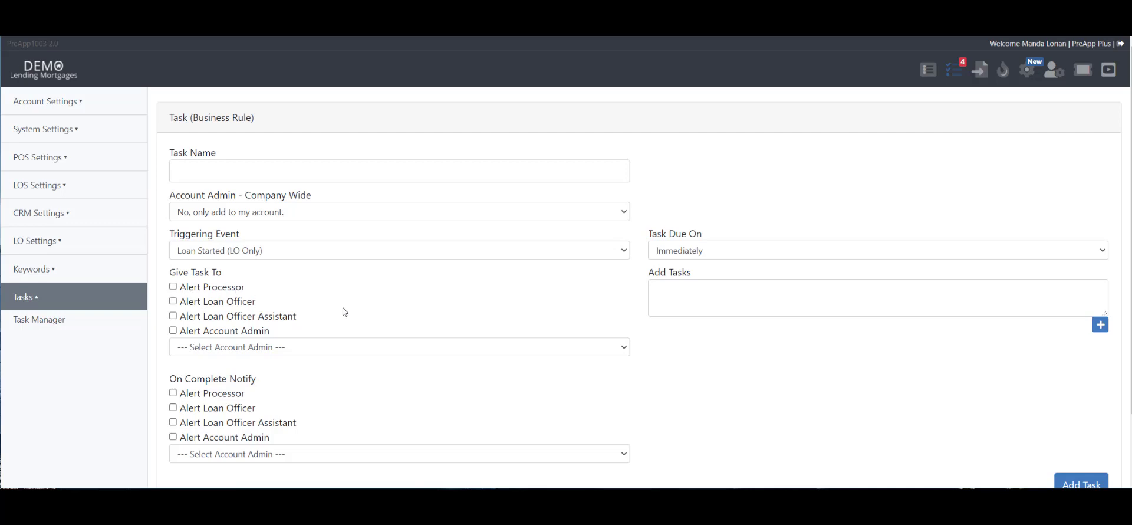
{"action": "scroll", "coordinate": [345, 324], "scroll_direction": "down", "scroll_amount": 1}
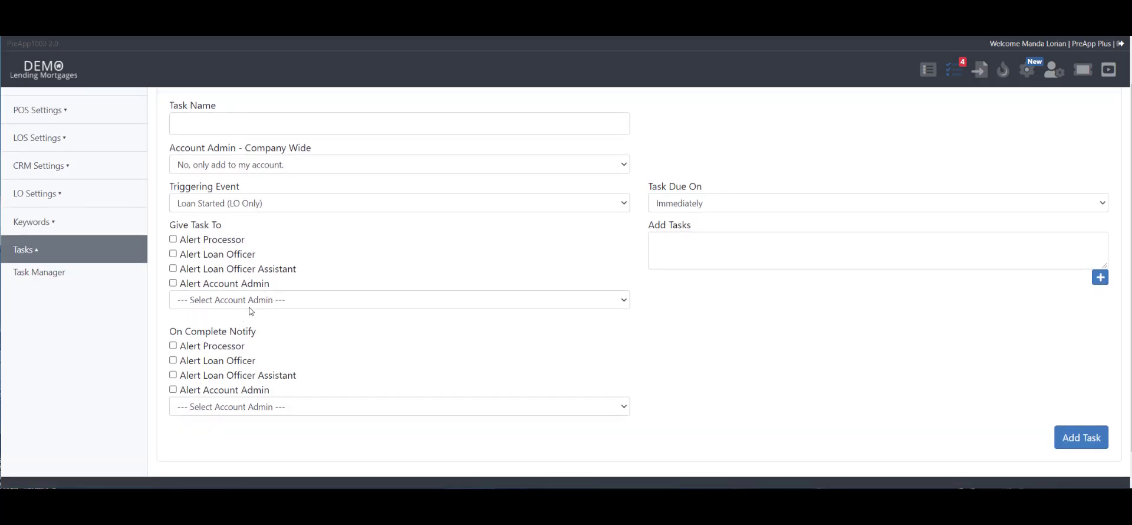
{"action": "scroll", "coordinate": [459, 372], "scroll_direction": "up", "scroll_amount": 1}
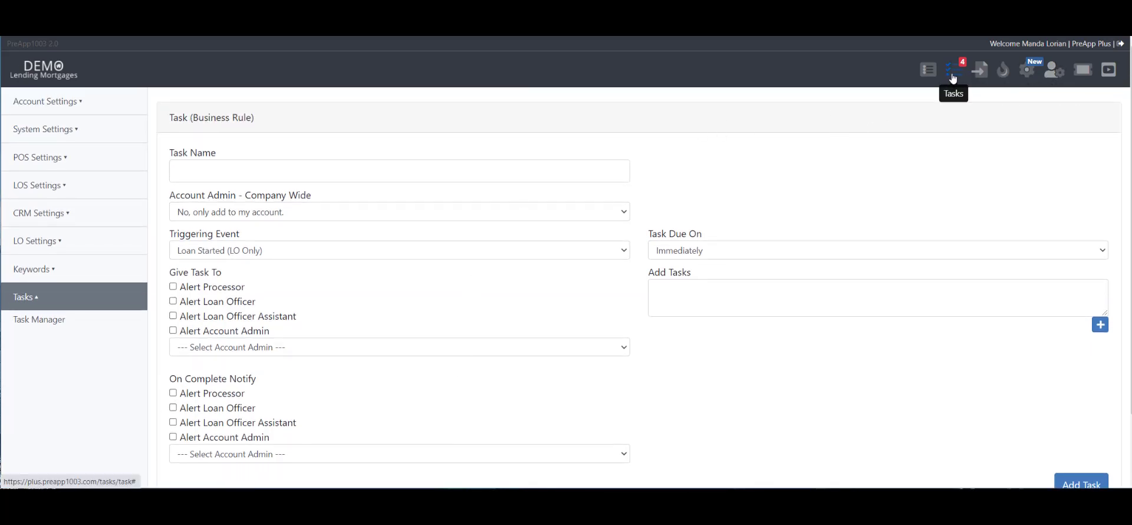
- Try dark mode, view the pending tasks list in it, and switch back to the light display
{"action": "left_click", "coordinate": [1045, 76]}
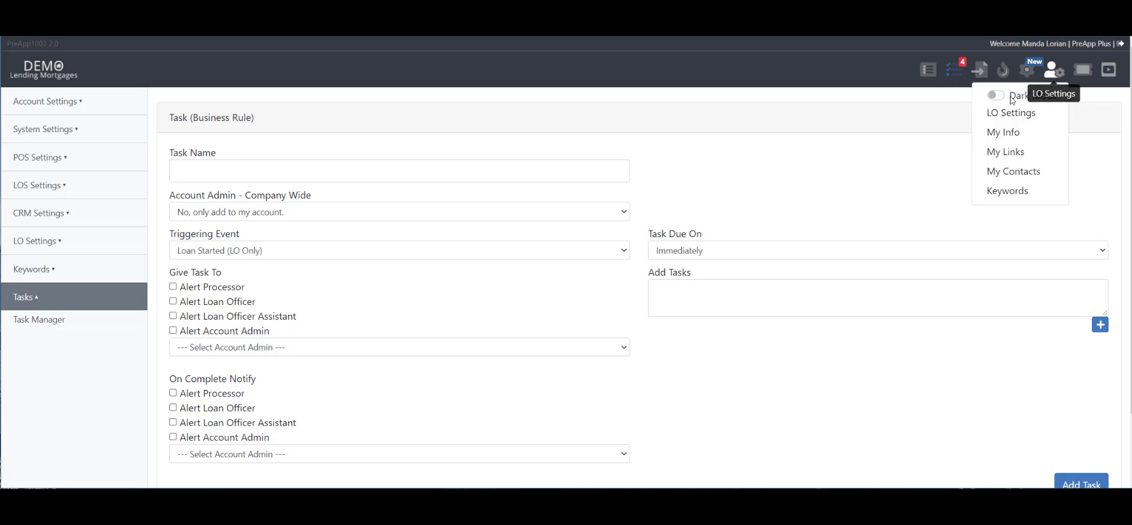
{"action": "left_click", "coordinate": [1006, 98]}
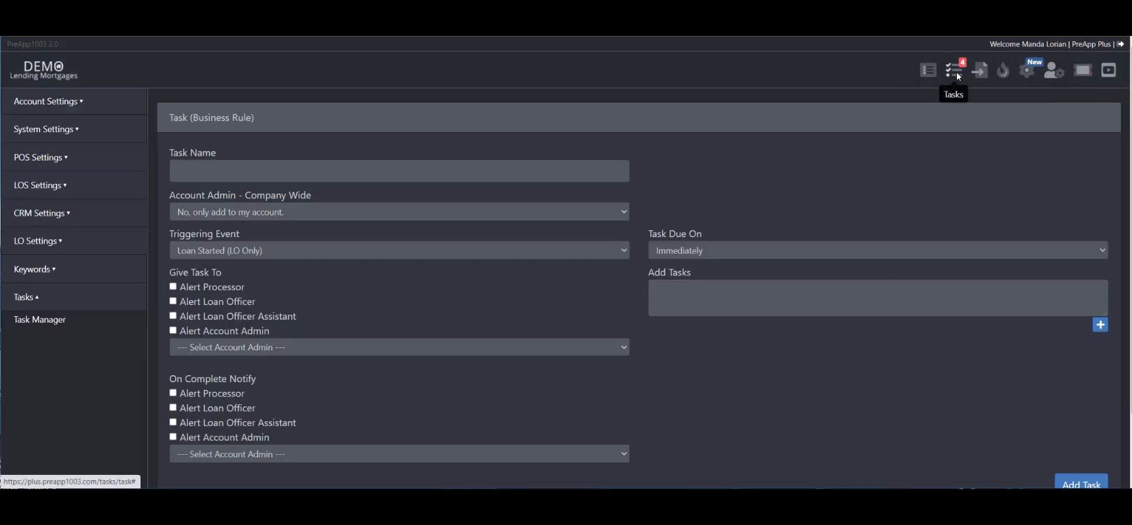
{"action": "left_click", "coordinate": [956, 72]}
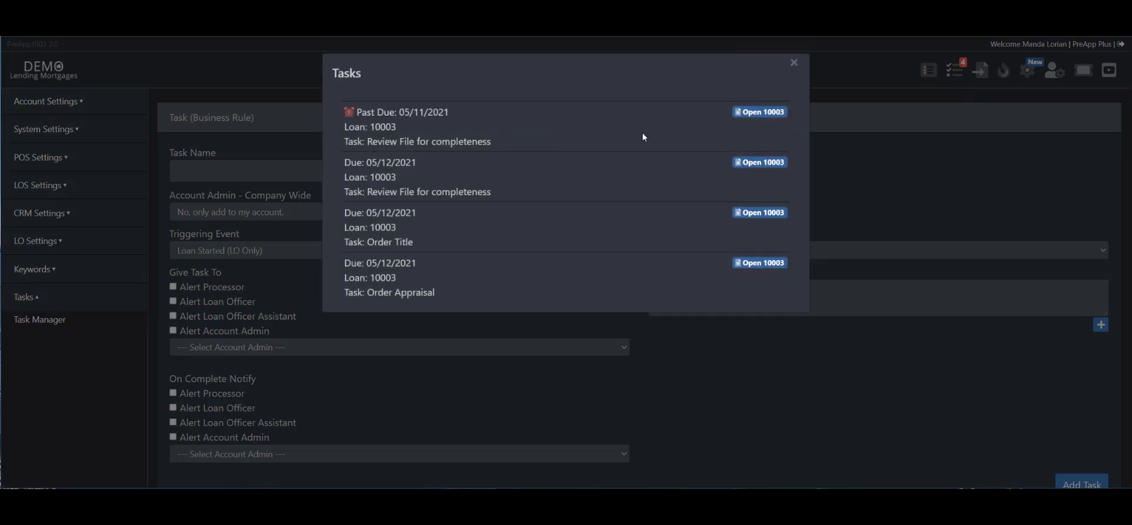
{"action": "left_click", "coordinate": [793, 63]}
{"action": "left_click", "coordinate": [1030, 76]}
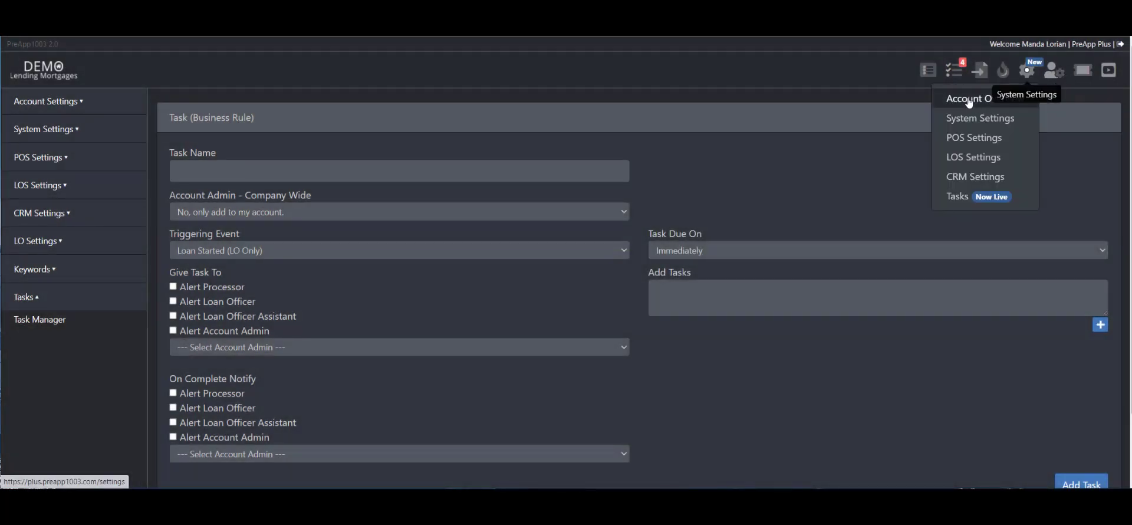
{"action": "left_click", "coordinate": [1055, 71]}
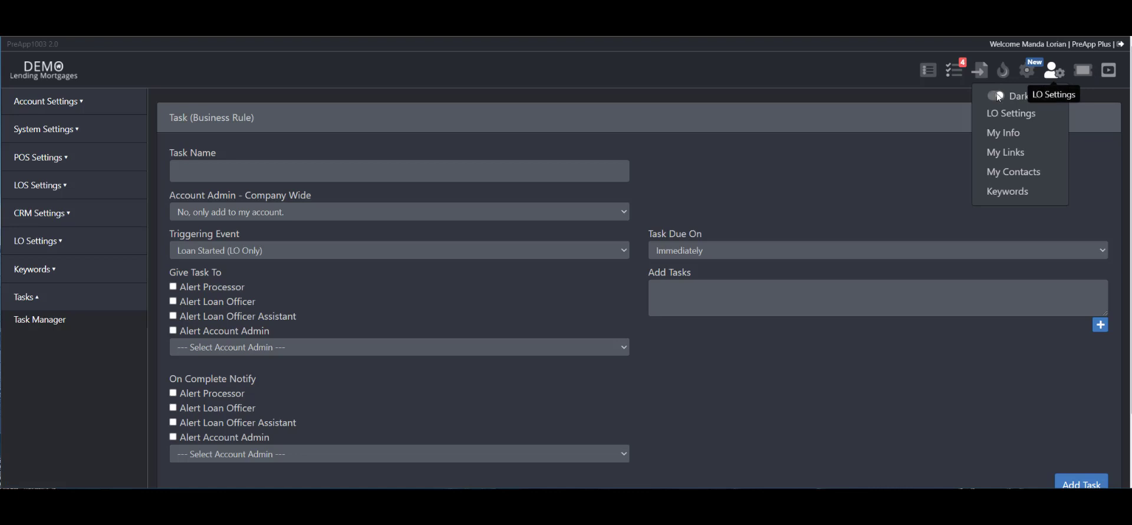
{"action": "left_click", "coordinate": [996, 97]}
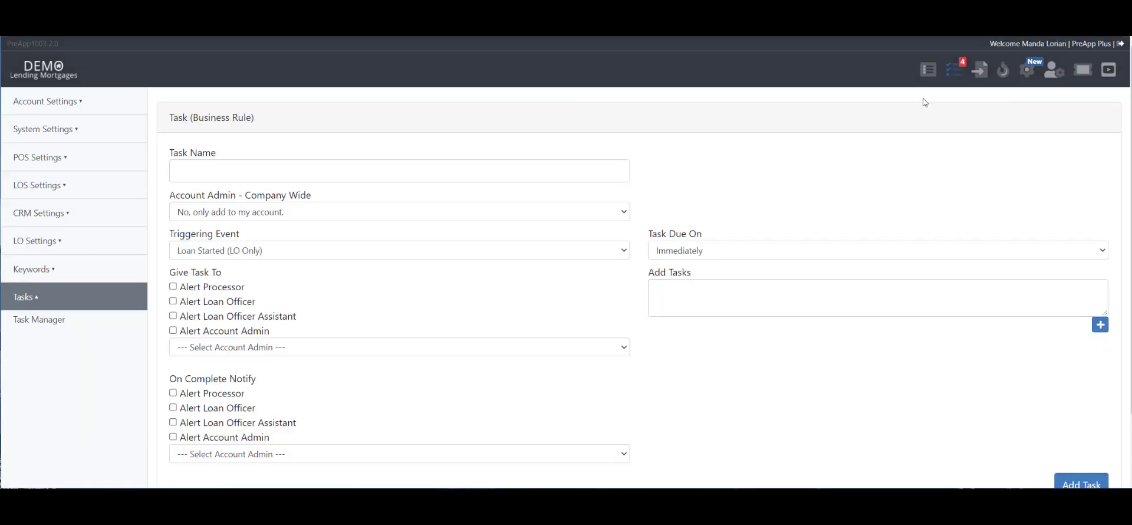
- Open the loan from its past-due file review in the pending tasks list and look over its May 2021 task calendar
{"action": "left_click", "coordinate": [955, 76]}
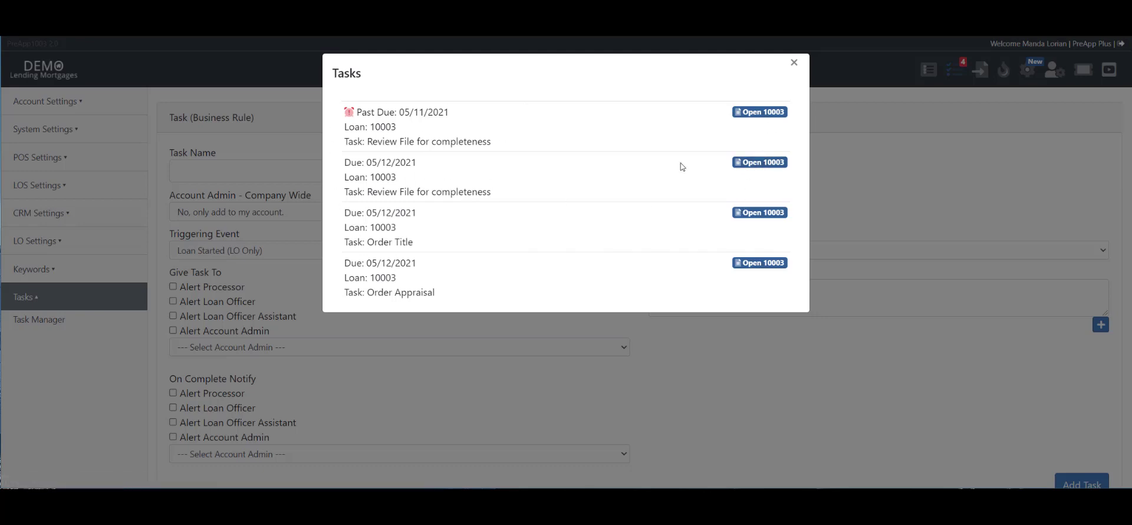
{"action": "left_click", "coordinate": [764, 113]}
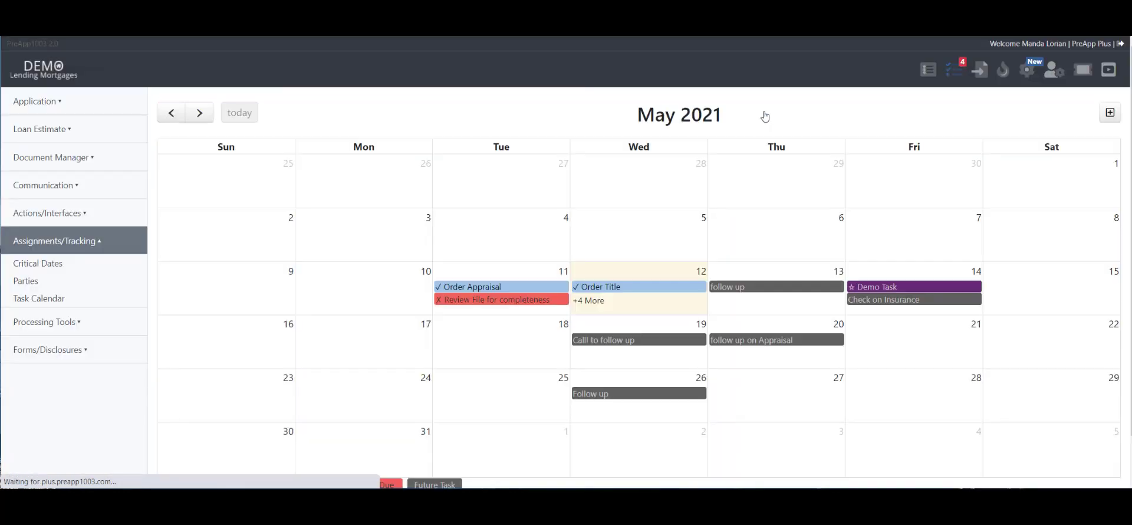
{"action": "scroll", "coordinate": [786, 168], "scroll_direction": "down", "scroll_amount": 1}
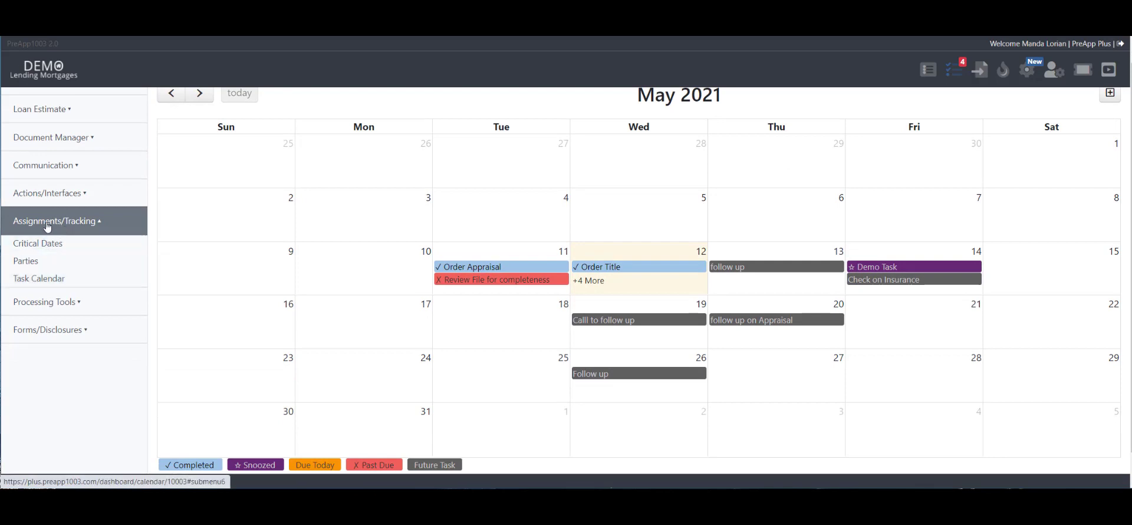
{"action": "scroll", "coordinate": [80, 151], "scroll_direction": "up", "scroll_amount": 1}
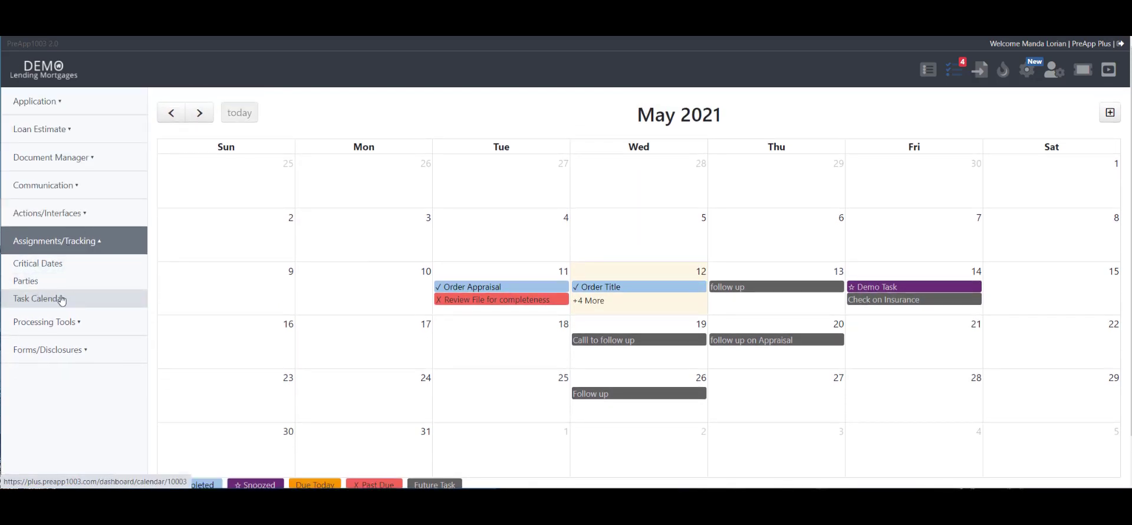
{"action": "scroll", "coordinate": [669, 286], "scroll_direction": "down", "scroll_amount": 1}
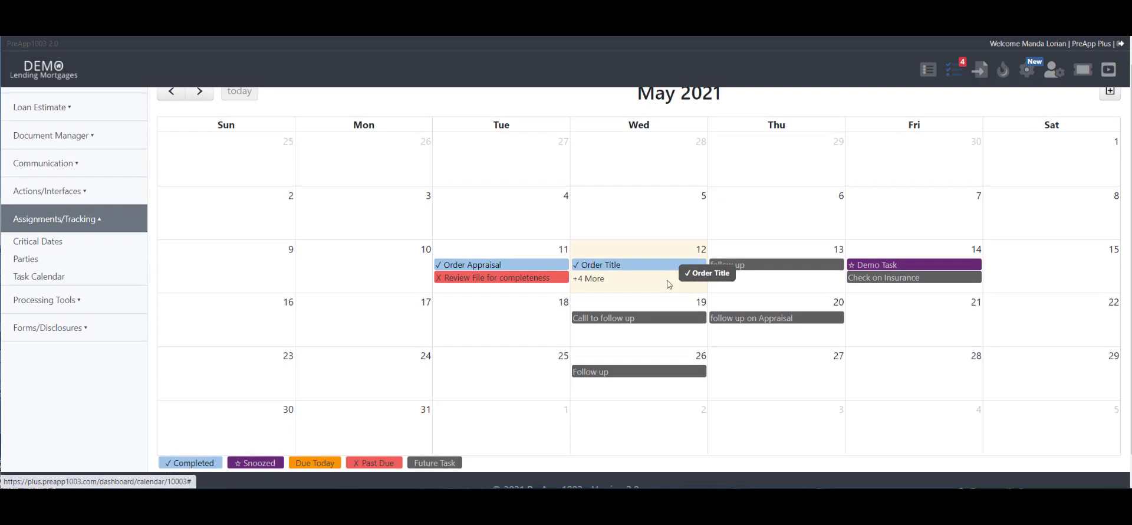
- Switch the display to dark mode and review the color-coded tasks on the loan's calendar
{"action": "left_click", "coordinate": [1052, 71]}
{"action": "left_click", "coordinate": [995, 95]}
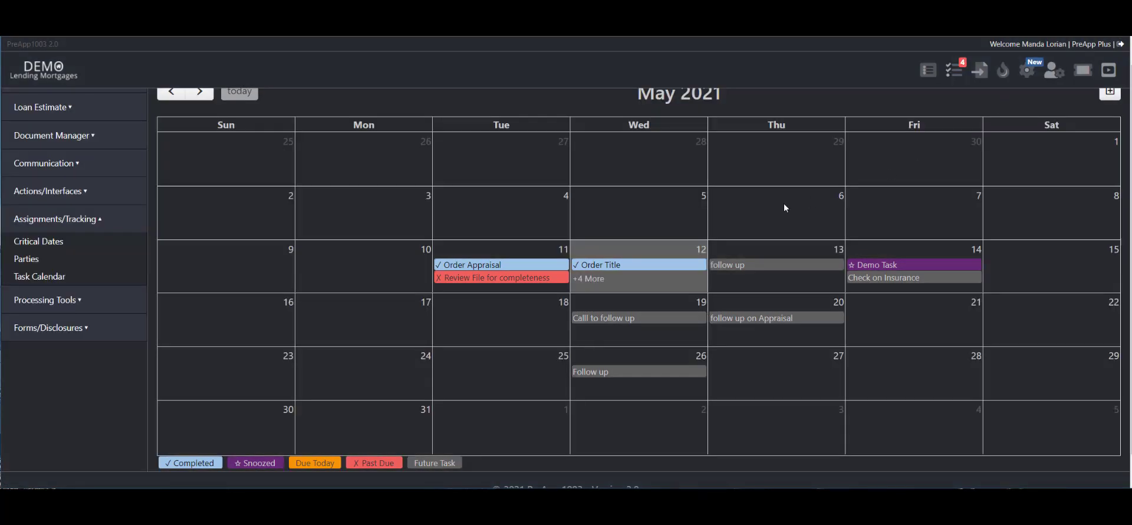
{"action": "scroll", "coordinate": [783, 207], "scroll_direction": "up", "scroll_amount": 1}
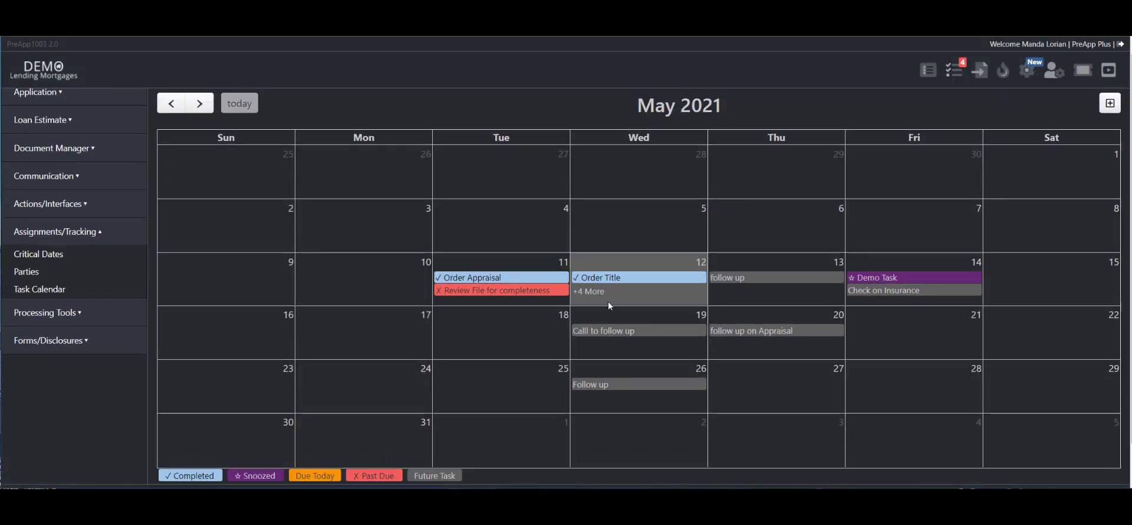
{"action": "scroll", "coordinate": [383, 354], "scroll_direction": "down", "scroll_amount": 1}
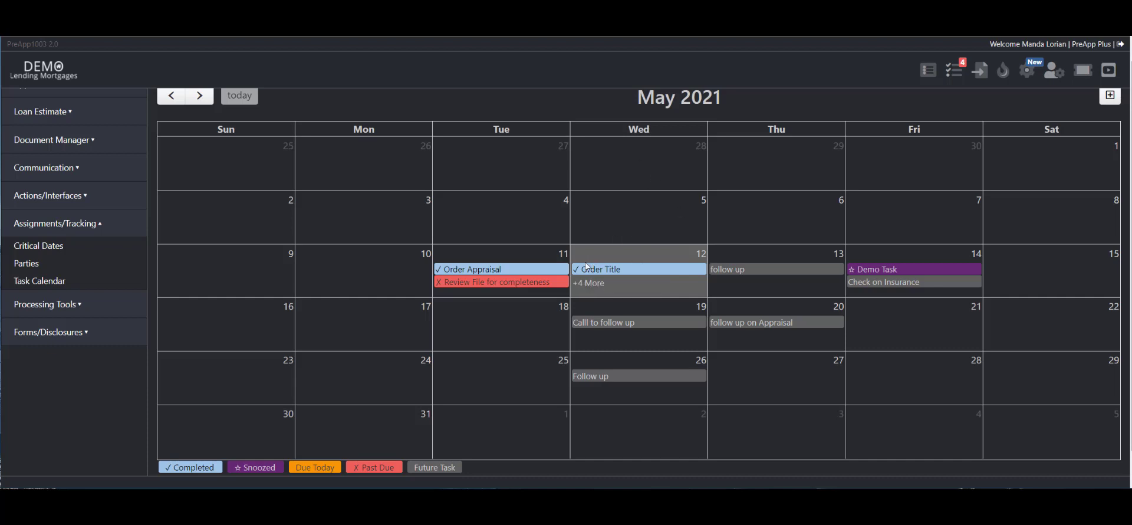
- Snooze the Order Appraisal task due on May 12 until May 13, 2021
{"action": "left_click", "coordinate": [587, 283]}
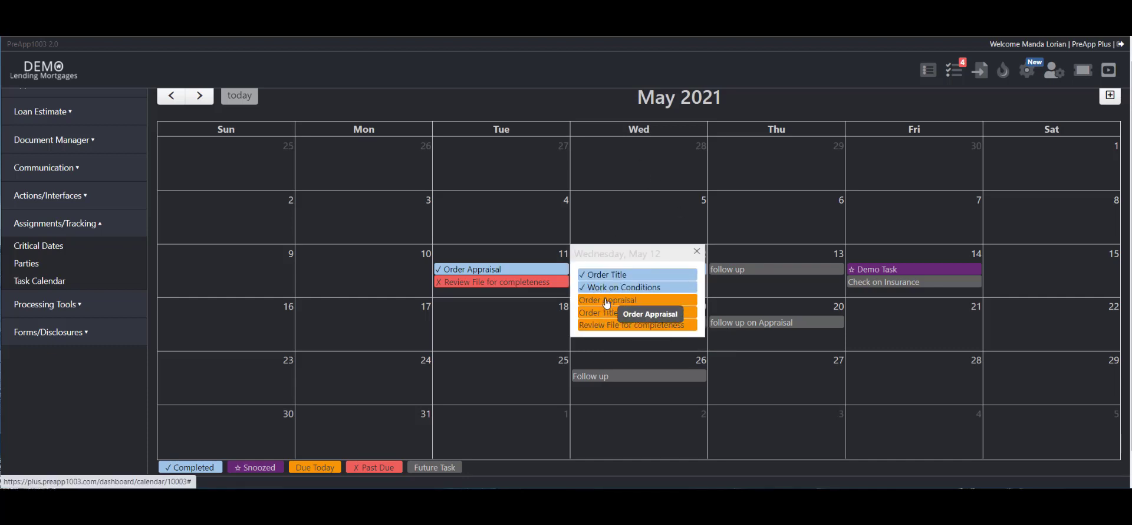
{"action": "left_click", "coordinate": [606, 302]}
{"action": "left_click", "coordinate": [611, 139]}
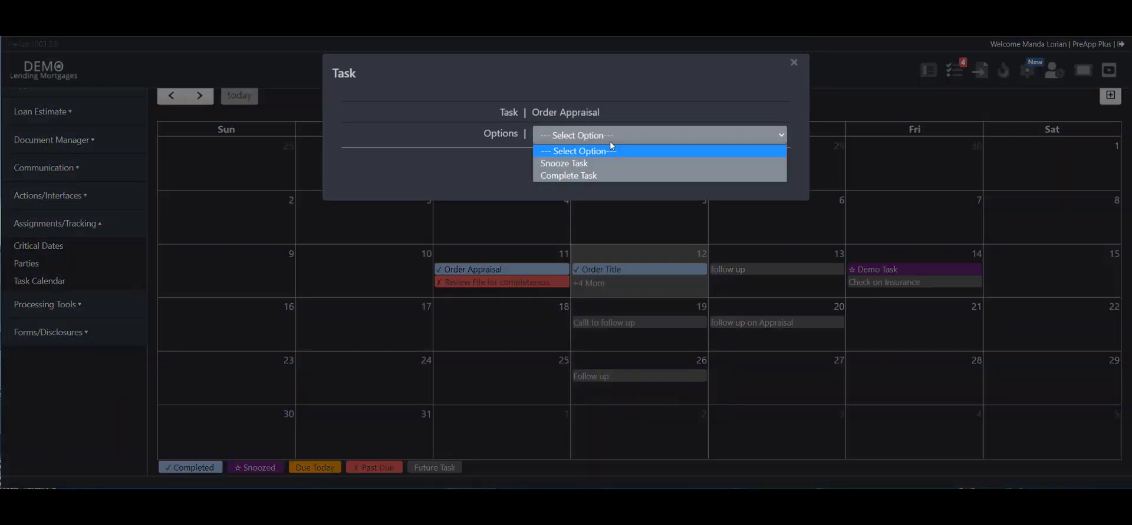
{"action": "left_click", "coordinate": [592, 162]}
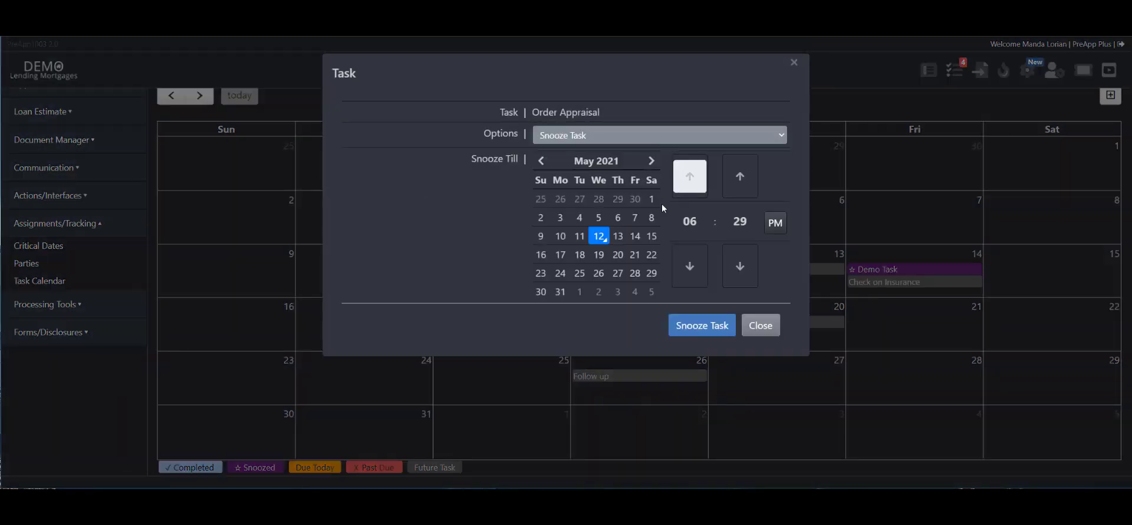
{"action": "left_click", "coordinate": [616, 235]}
{"action": "left_click", "coordinate": [690, 326]}
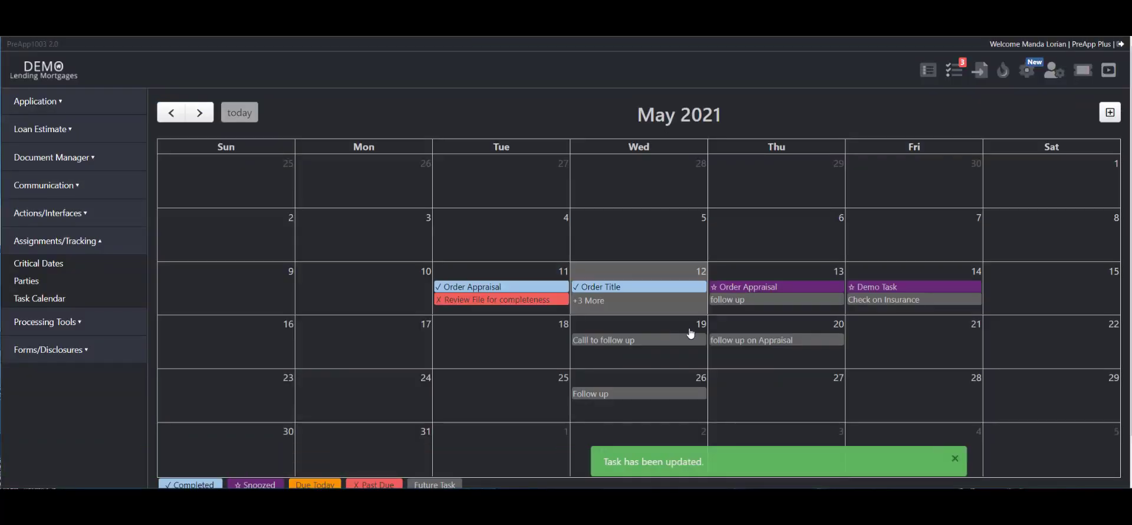
- Mark the open Order Title task on May 12 as complete without adding notes, and check that day's full task list
{"action": "left_click", "coordinate": [600, 302]}
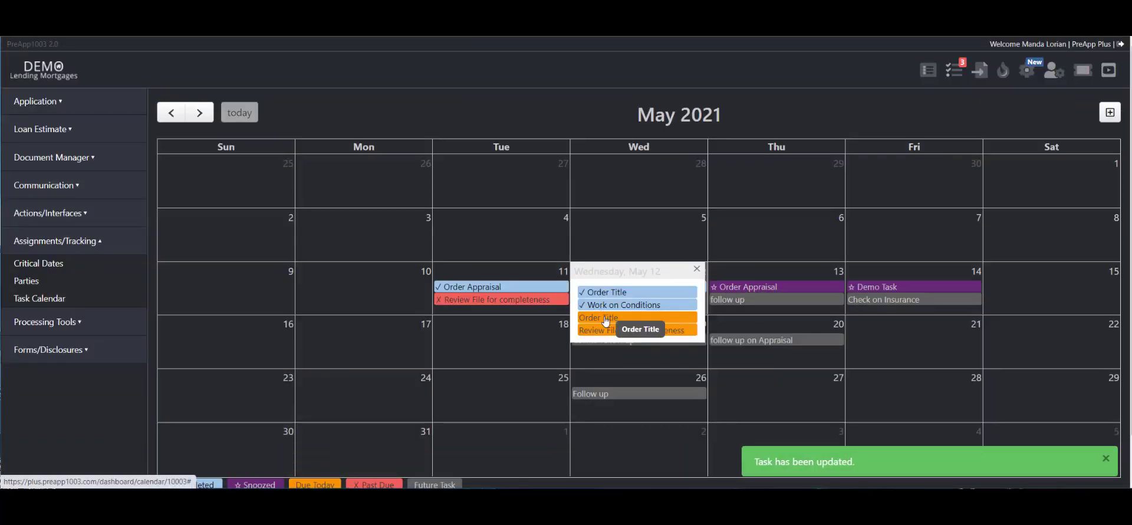
{"action": "left_click", "coordinate": [605, 321]}
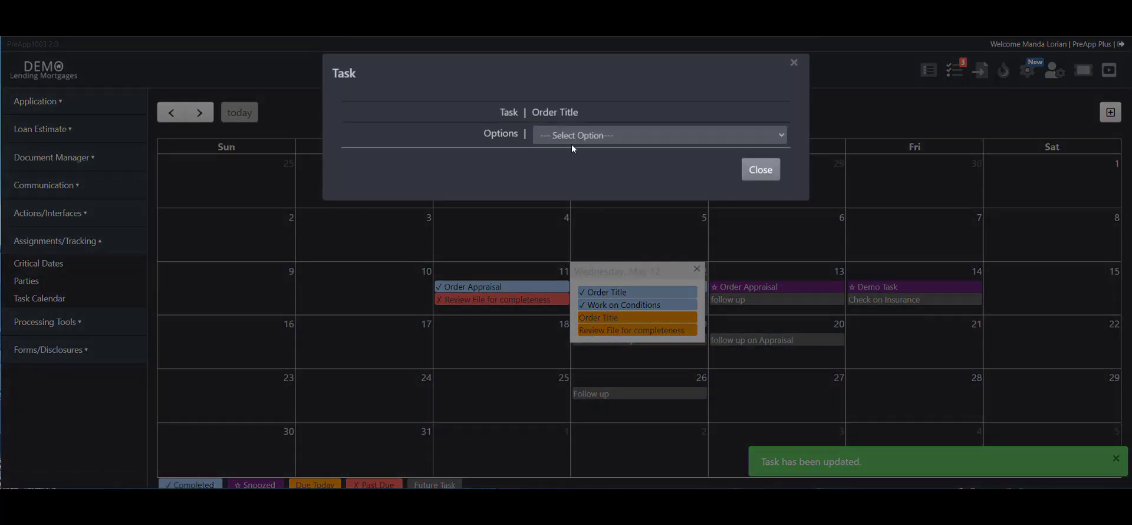
{"action": "left_click", "coordinate": [574, 142]}
{"action": "left_click", "coordinate": [570, 176]}
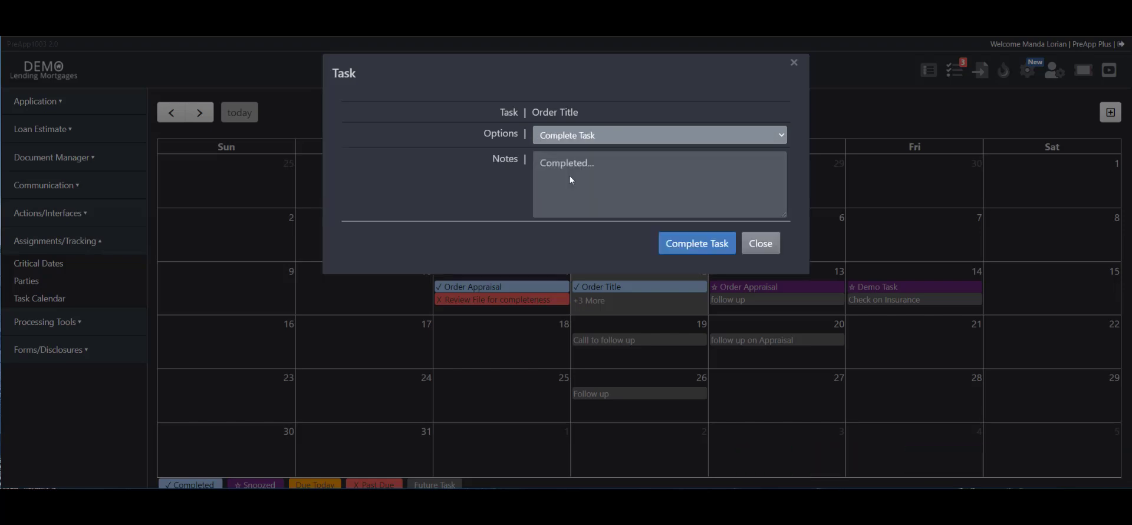
{"action": "left_click", "coordinate": [691, 244]}
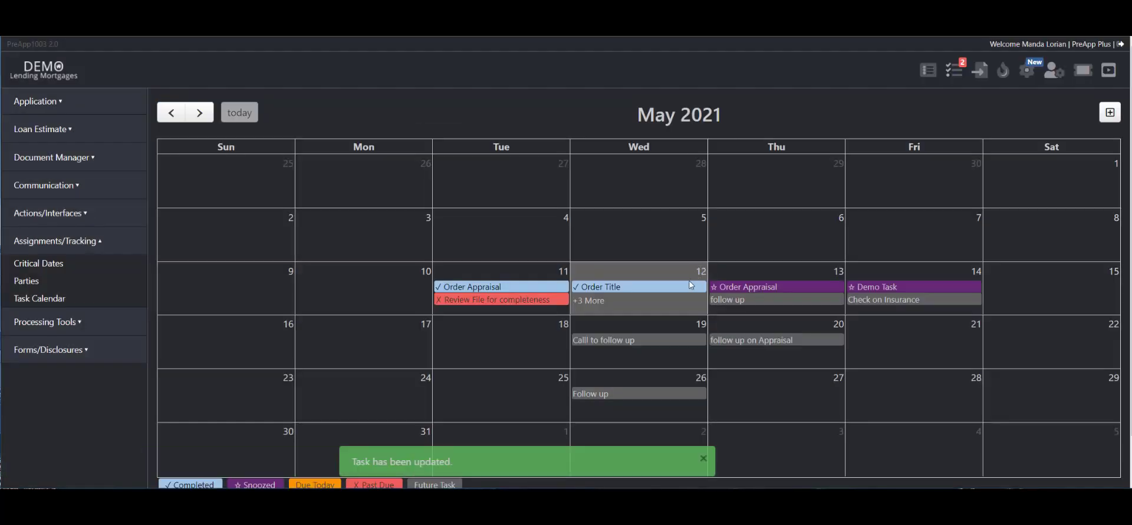
{"action": "left_click", "coordinate": [603, 302]}
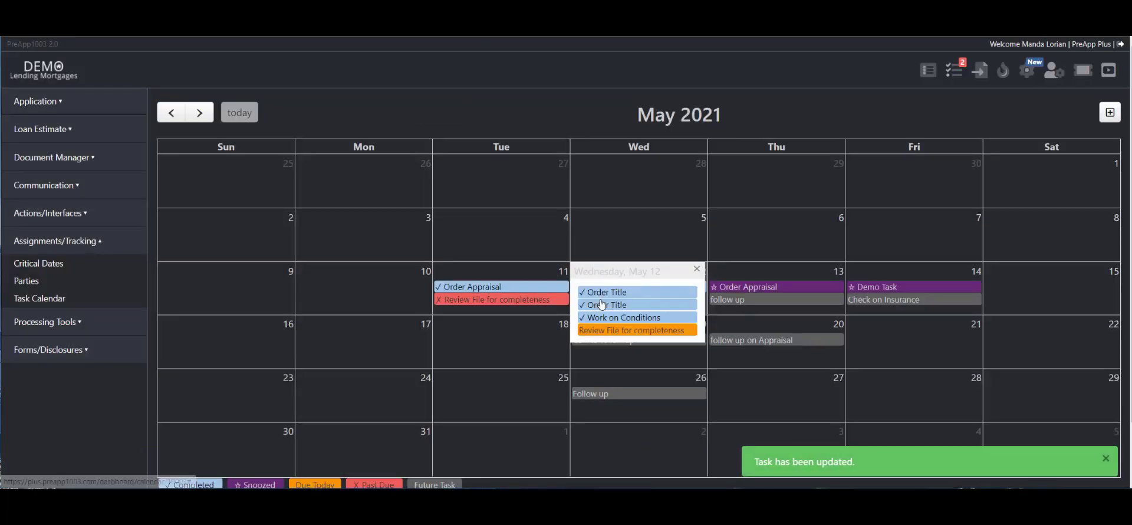
- Preview the completion form for the Review File for completeness task due May 12 and close it without completing the task
{"action": "left_click", "coordinate": [619, 329]}
{"action": "left_click", "coordinate": [595, 136]}
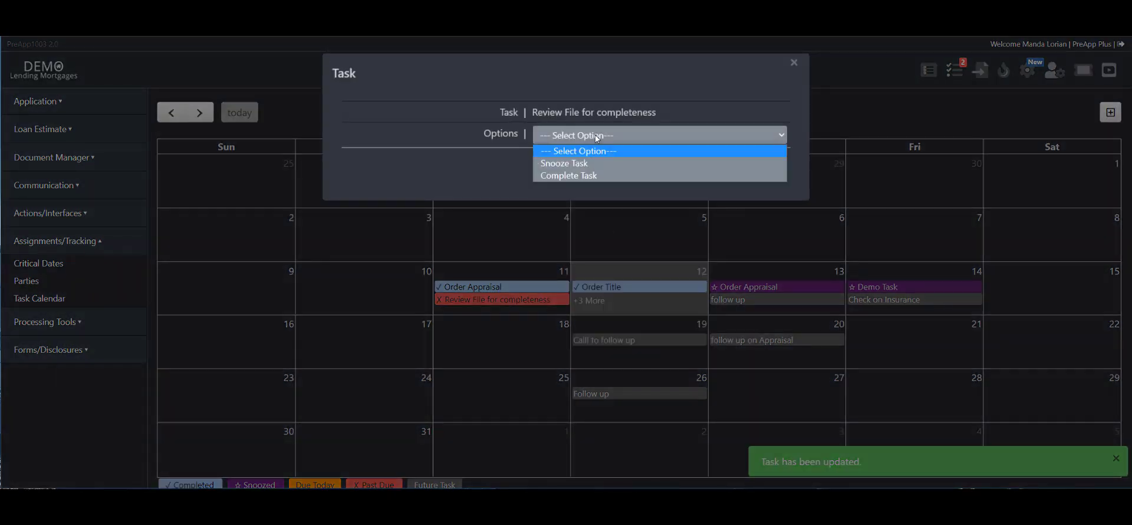
{"action": "left_click", "coordinate": [578, 175]}
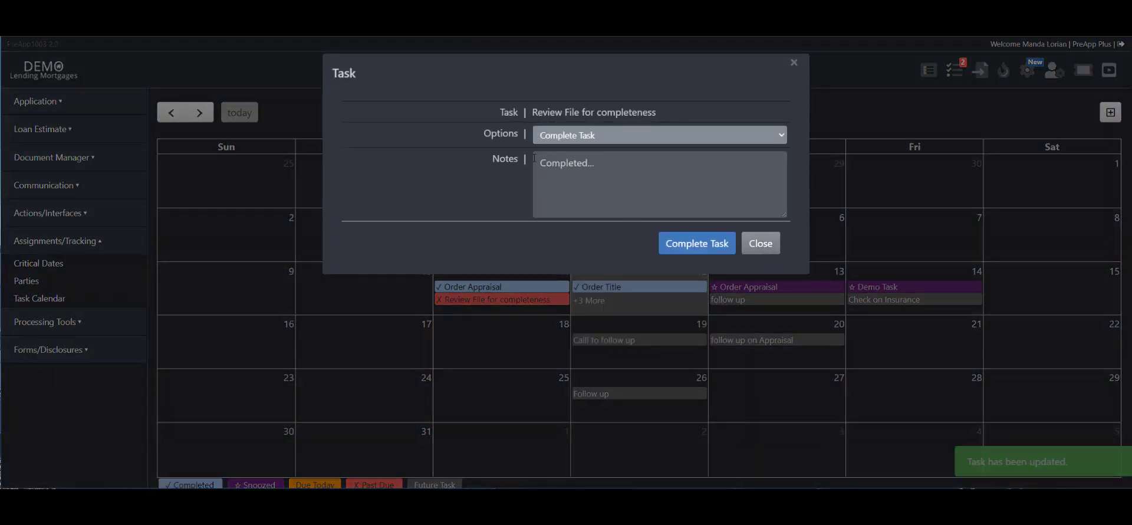
{"action": "left_click", "coordinate": [757, 242]}
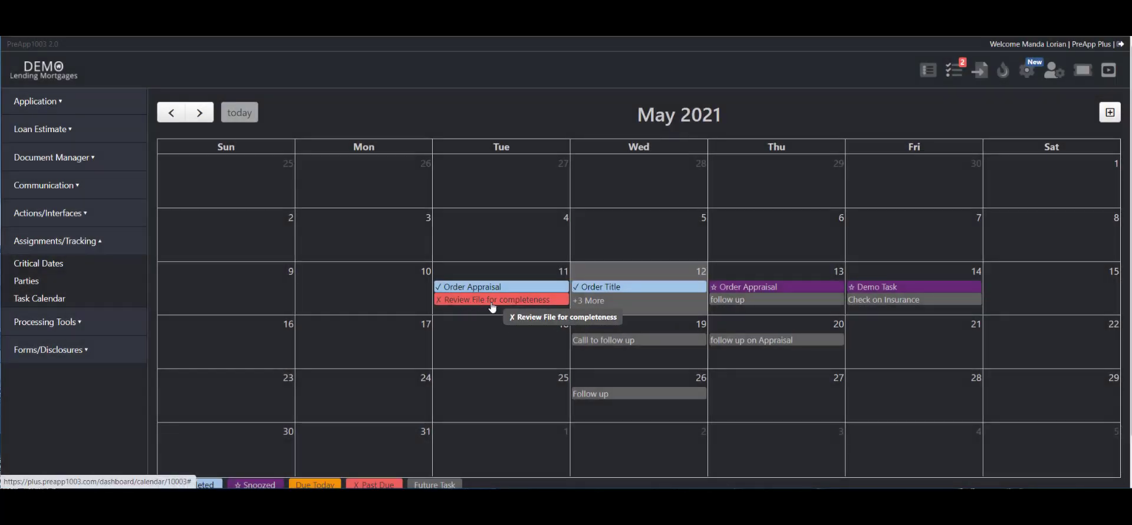
- Check the options offered for the past-due Review File for completeness task on May 11 and close it without choosing one
{"action": "left_click", "coordinate": [493, 301]}
{"action": "left_click", "coordinate": [586, 136]}
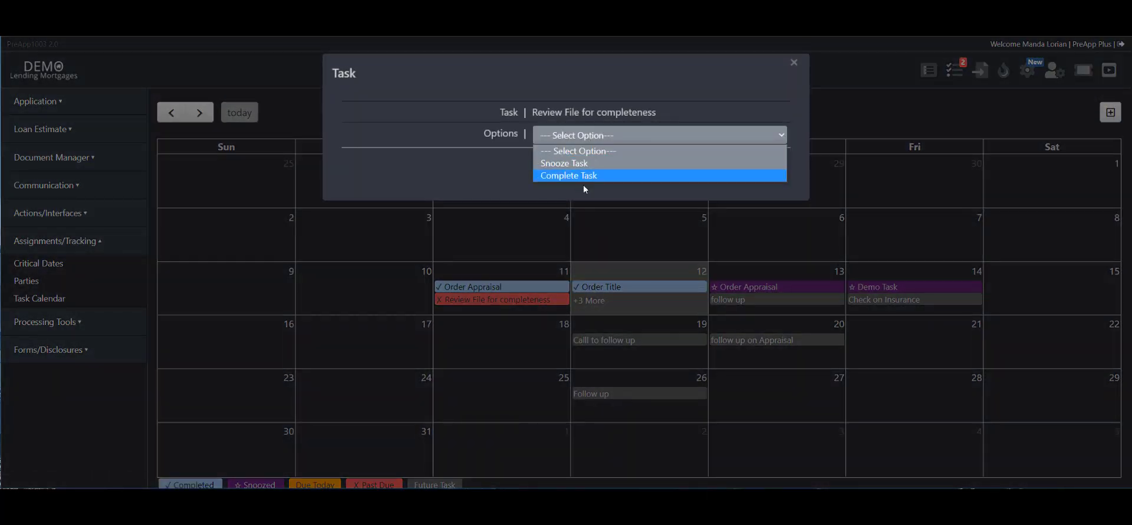
{"action": "left_click", "coordinate": [776, 94]}
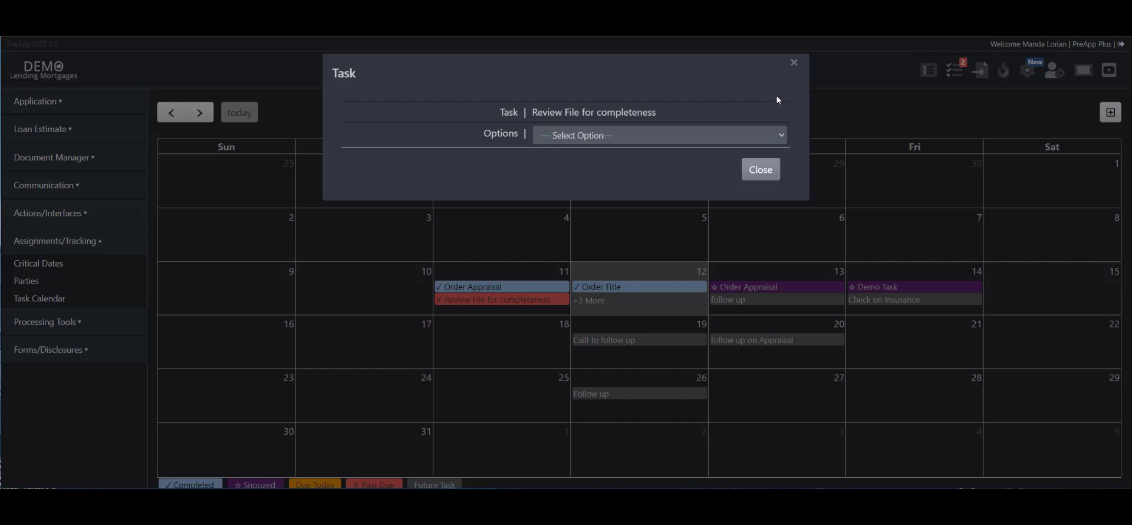
{"action": "left_click", "coordinate": [759, 170]}
- Check which options the future follow up task on May 13 offers and close it without changes
{"action": "left_click", "coordinate": [756, 300]}
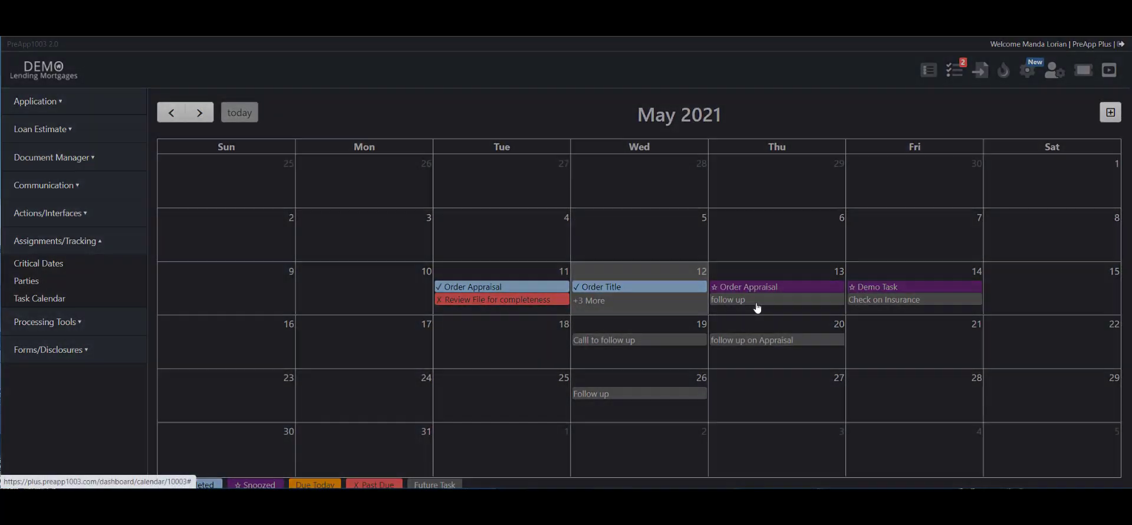
{"action": "left_click", "coordinate": [692, 139]}
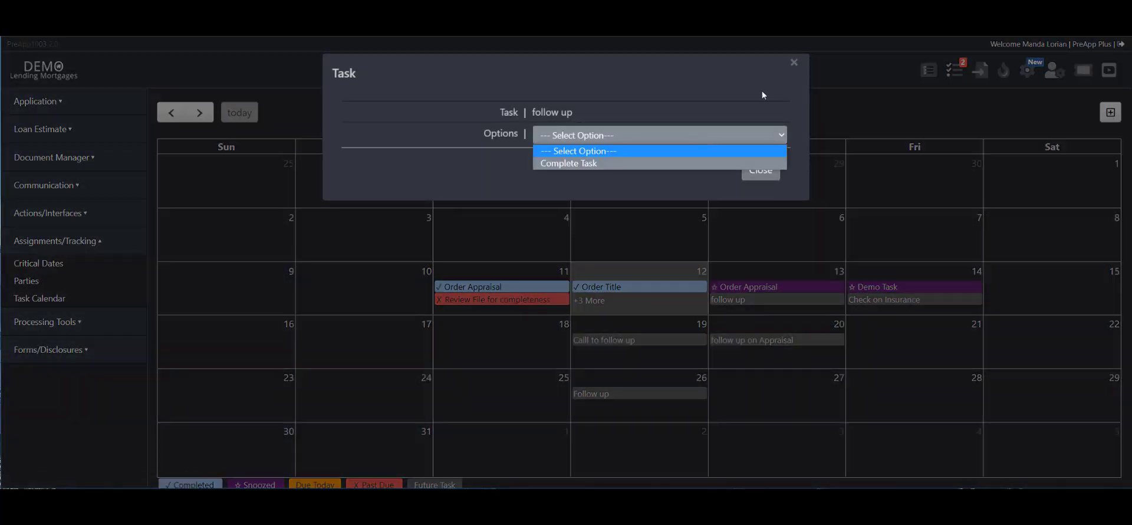
{"action": "left_click", "coordinate": [794, 63]}
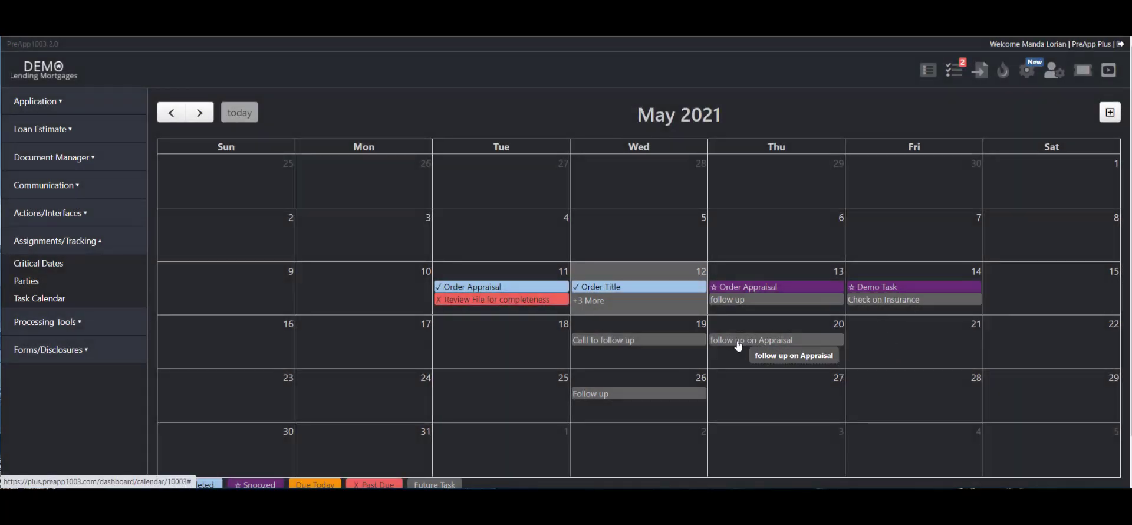
- Add a calendar task "Call This guy!" due May 17, 2021, with the due time moved two hours earlier than the preset
{"action": "scroll", "coordinate": [744, 346], "scroll_direction": "down", "scroll_amount": 1}
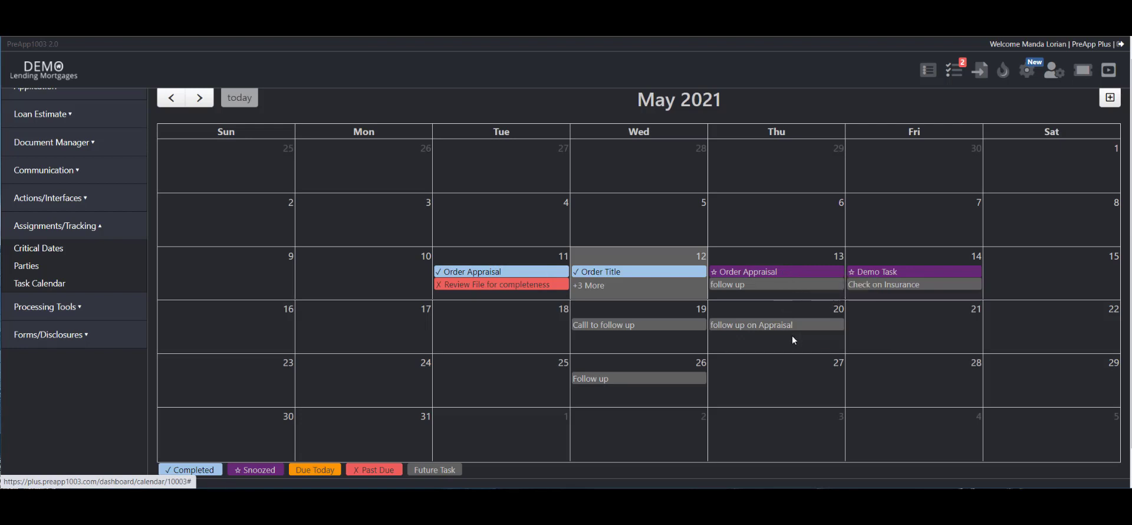
{"action": "left_click", "coordinate": [369, 337]}
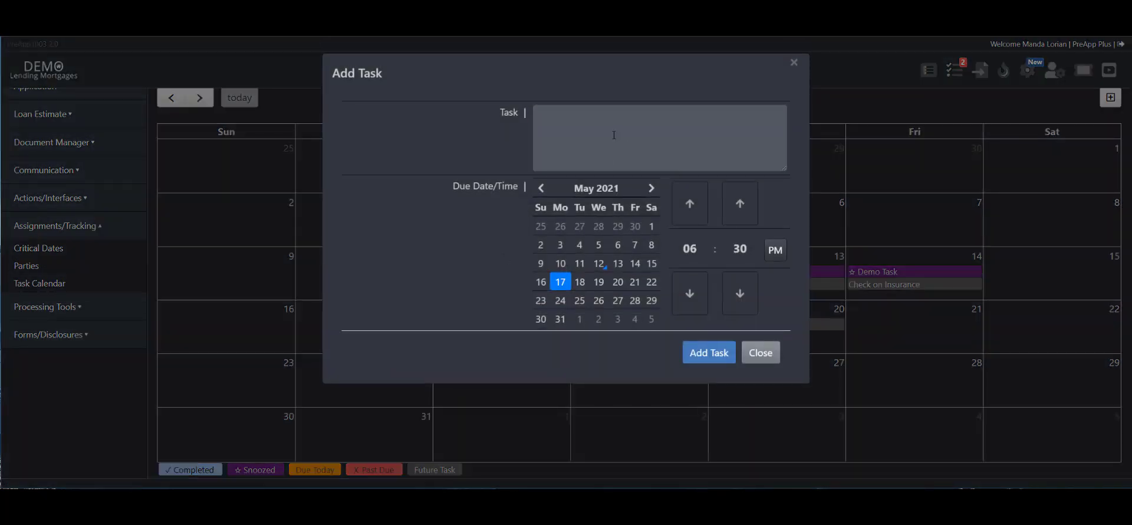
{"action": "left_click", "coordinate": [613, 135]}
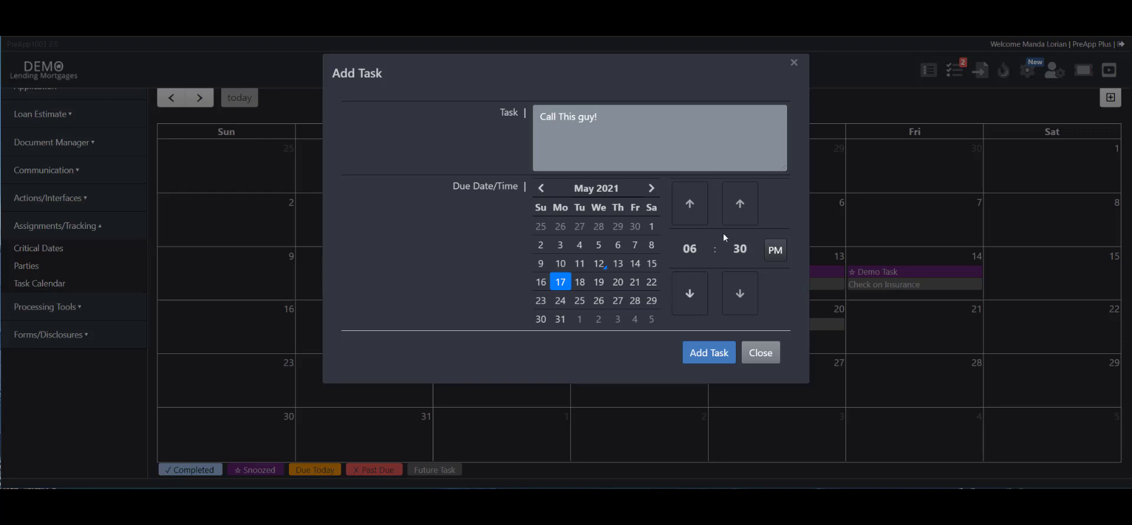
{"action": "left_click", "coordinate": [690, 293]}
{"action": "left_click", "coordinate": [689, 292]}
{"action": "left_click", "coordinate": [718, 351]}
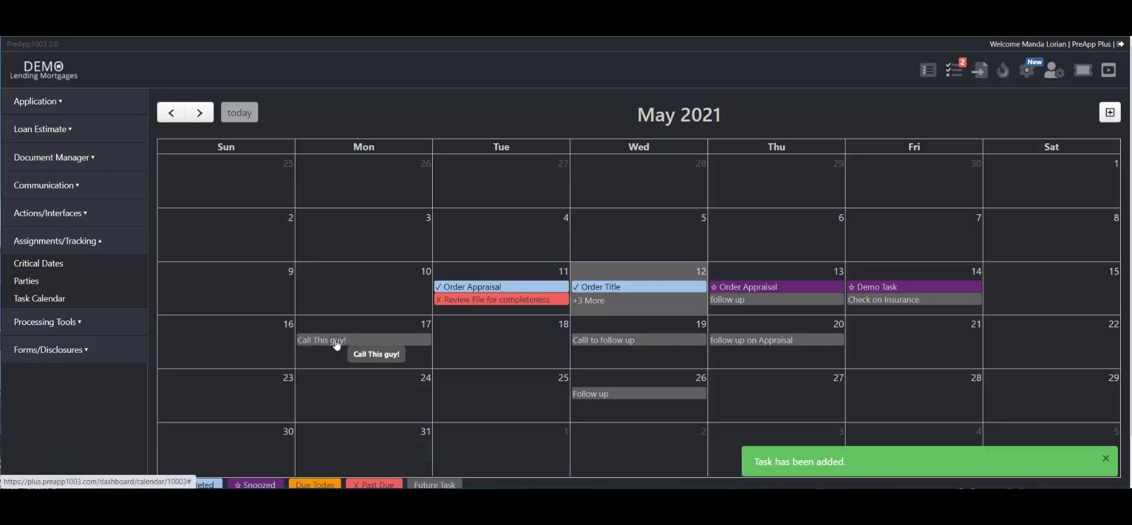
- Review the list of past-due and due tasks, close it, and look over the month calendar with its color legend
{"action": "left_click", "coordinate": [954, 69]}
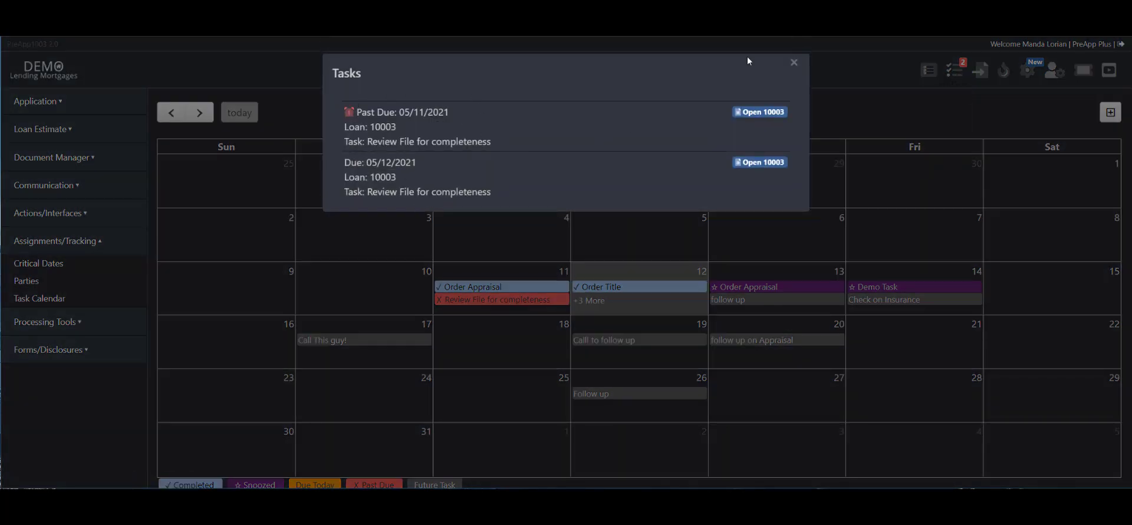
{"action": "left_click", "coordinate": [791, 65]}
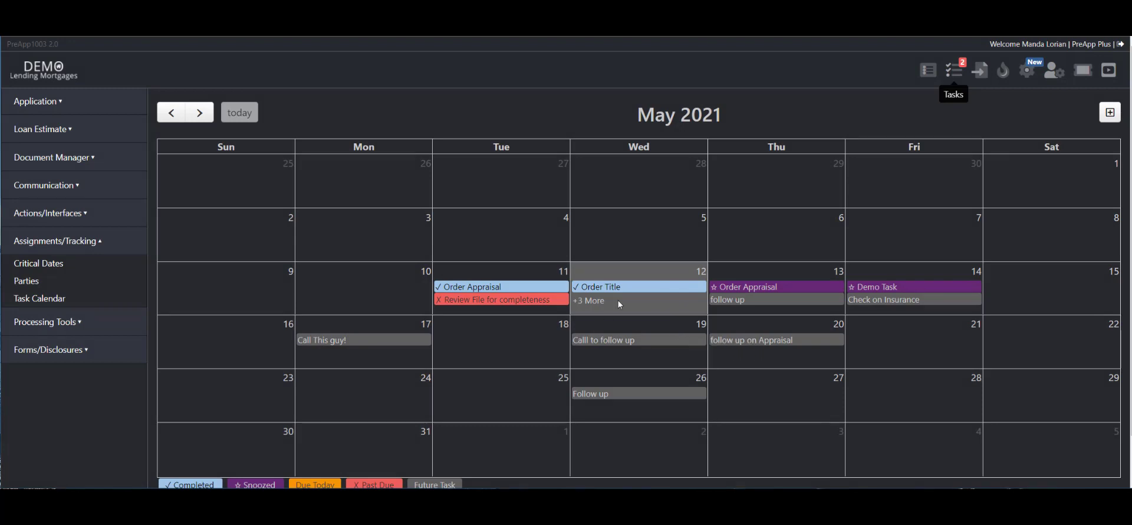
{"action": "scroll", "coordinate": [609, 356], "scroll_direction": "down", "scroll_amount": 1}
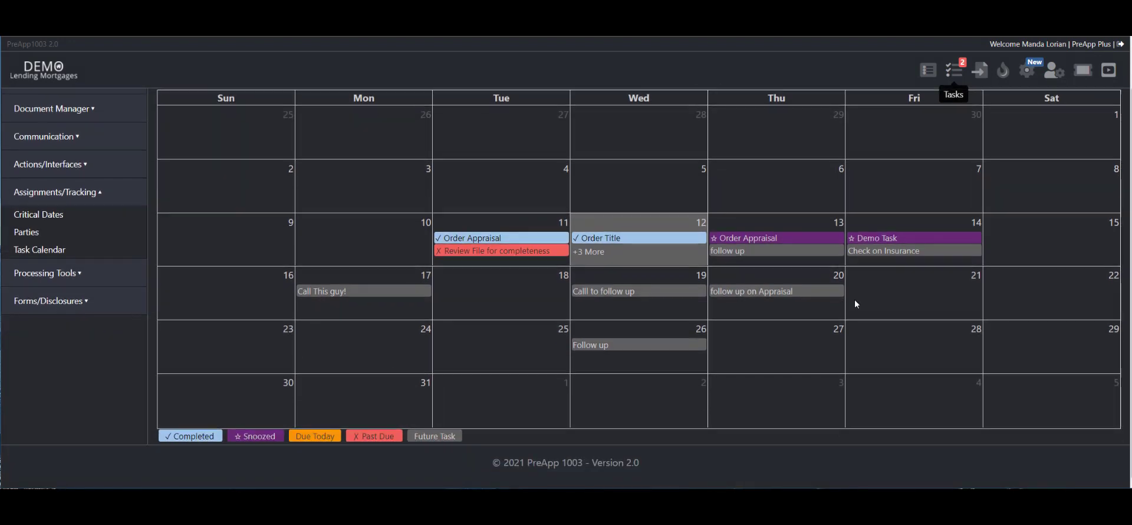
{"action": "scroll", "coordinate": [854, 299], "scroll_direction": "up", "scroll_amount": 1}
{"action": "scroll", "coordinate": [99, 206], "scroll_direction": "down", "scroll_amount": 1}
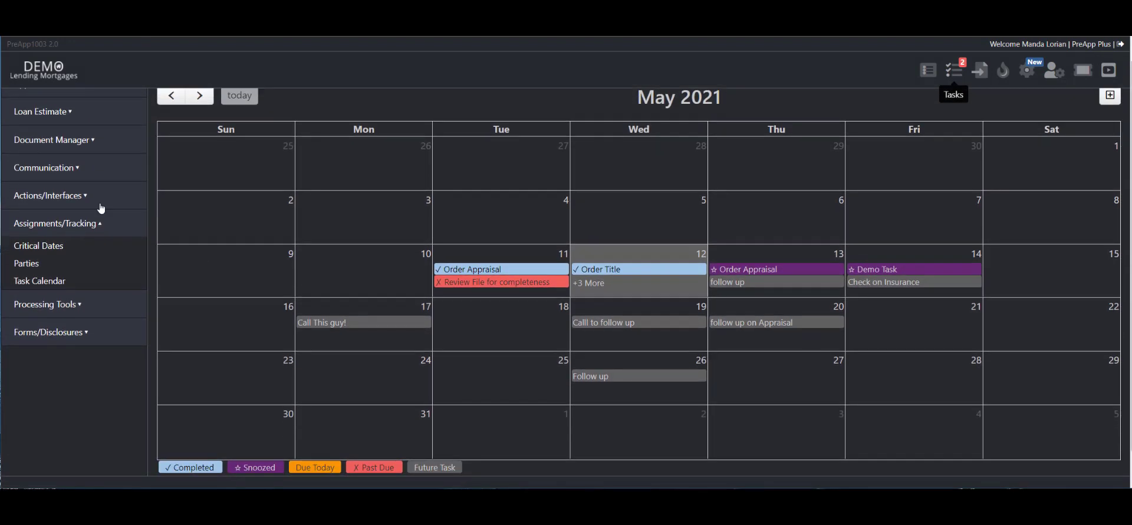
- Open the loan's Loan Details page from the application section and look over its figures
{"action": "scroll", "coordinate": [97, 177], "scroll_direction": "up", "scroll_amount": 1}
{"action": "left_click", "coordinate": [54, 107]}
{"action": "left_click", "coordinate": [54, 122]}
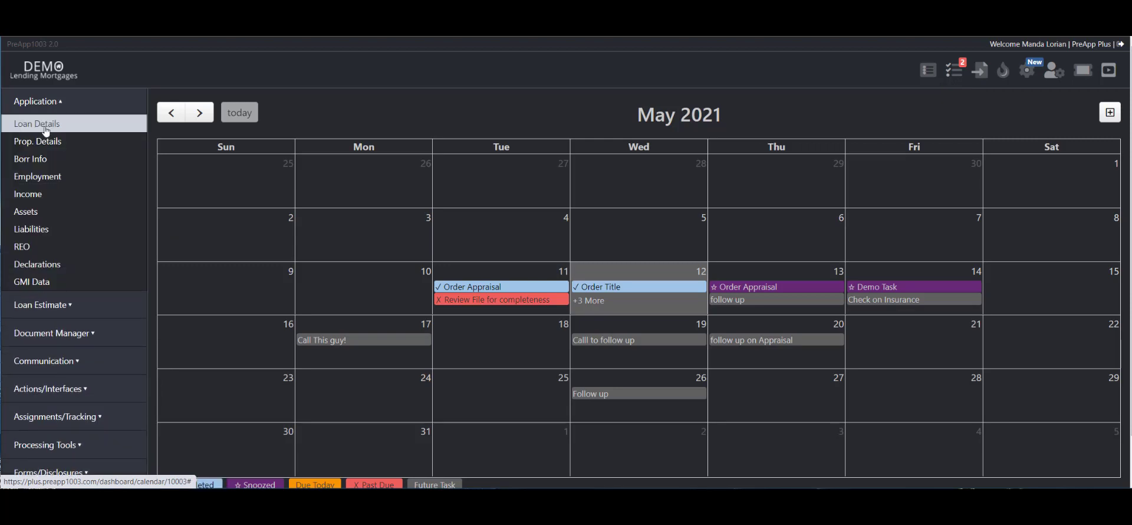
{"action": "scroll", "coordinate": [514, 172], "scroll_direction": "down", "scroll_amount": 1}
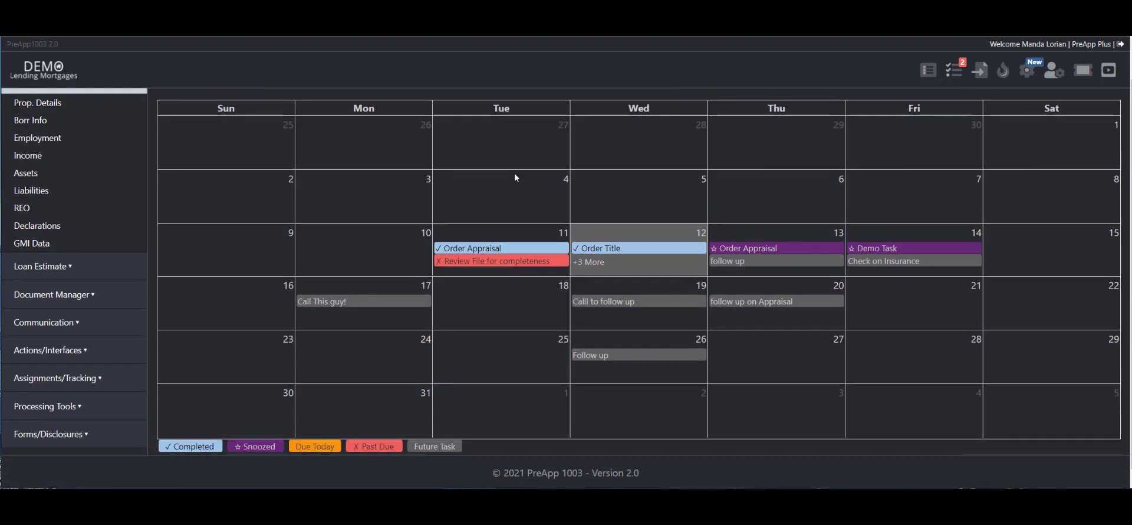
{"action": "scroll", "coordinate": [514, 173], "scroll_direction": "up", "scroll_amount": 1}
{"action": "scroll", "coordinate": [511, 176], "scroll_direction": "down", "scroll_amount": 4}
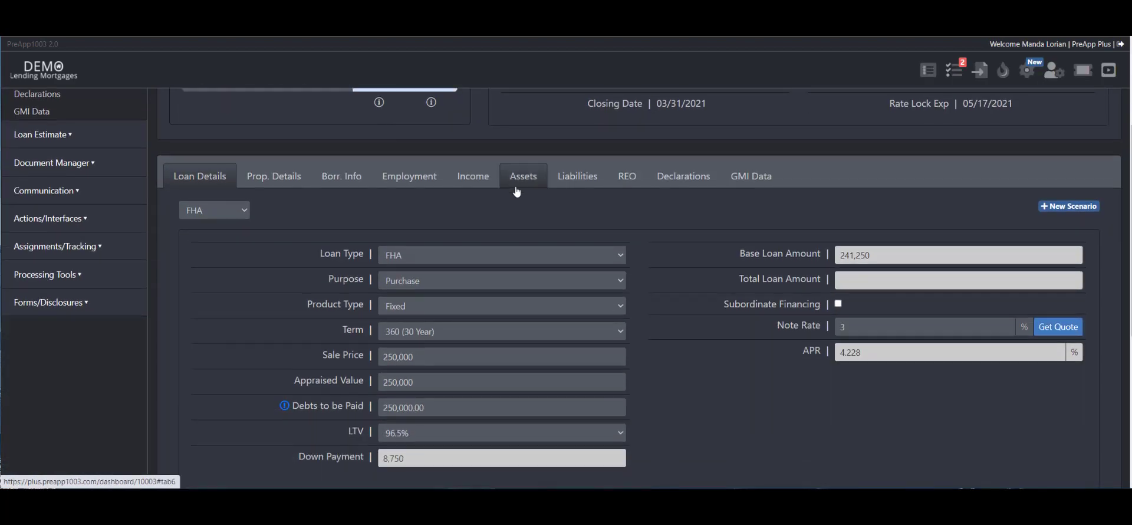
- Return to the loan's Task Calendar and look over the scheduled May 2021 tasks
{"action": "left_click", "coordinate": [86, 249]}
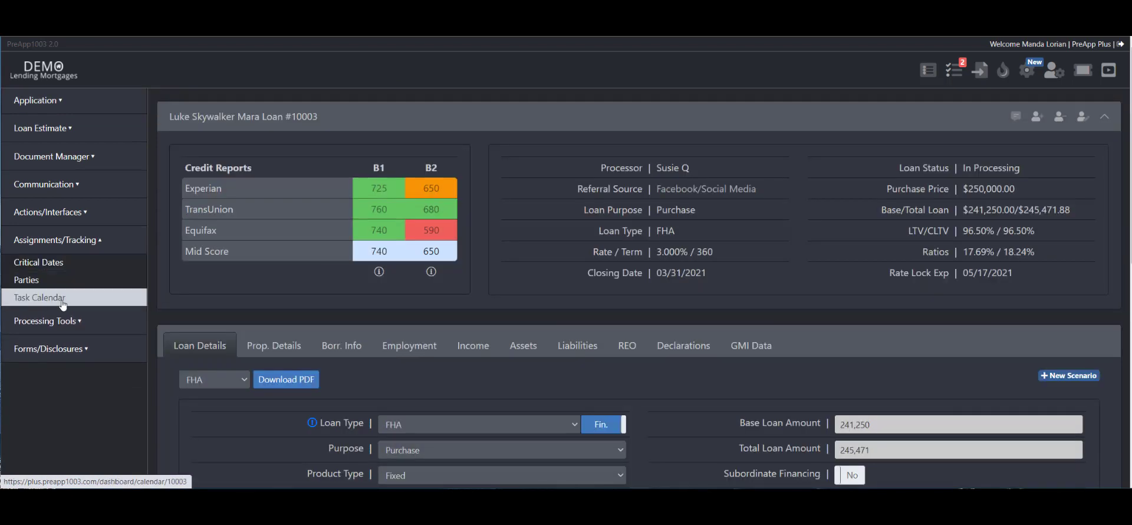
{"action": "left_click", "coordinate": [61, 299]}
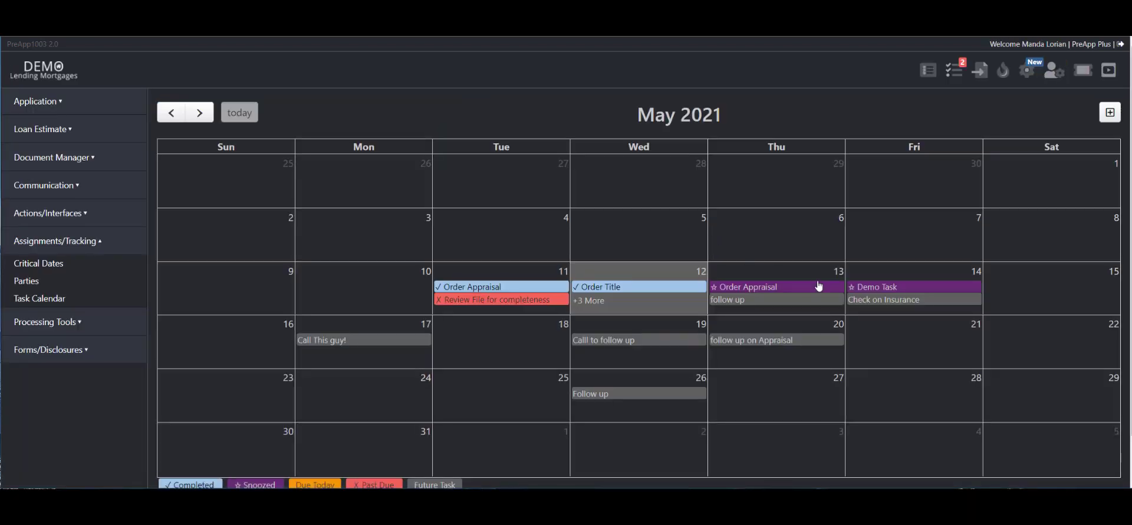
{"action": "scroll", "coordinate": [854, 289], "scroll_direction": "down", "scroll_amount": 1}
{"action": "scroll", "coordinate": [903, 295], "scroll_direction": "up", "scroll_amount": 1}
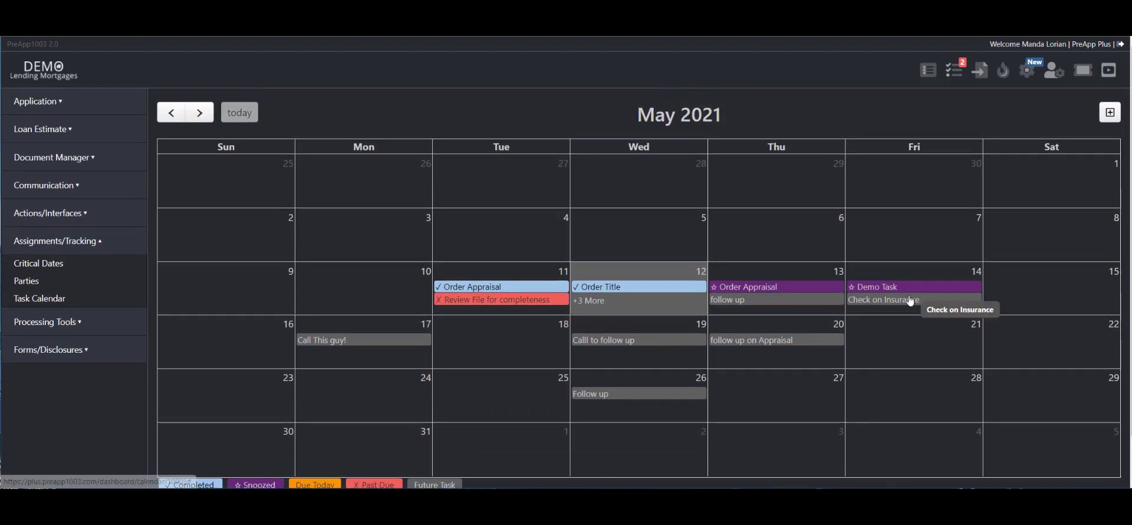
- Open the automated task rules list in the system settings
{"action": "left_click", "coordinate": [1023, 74]}
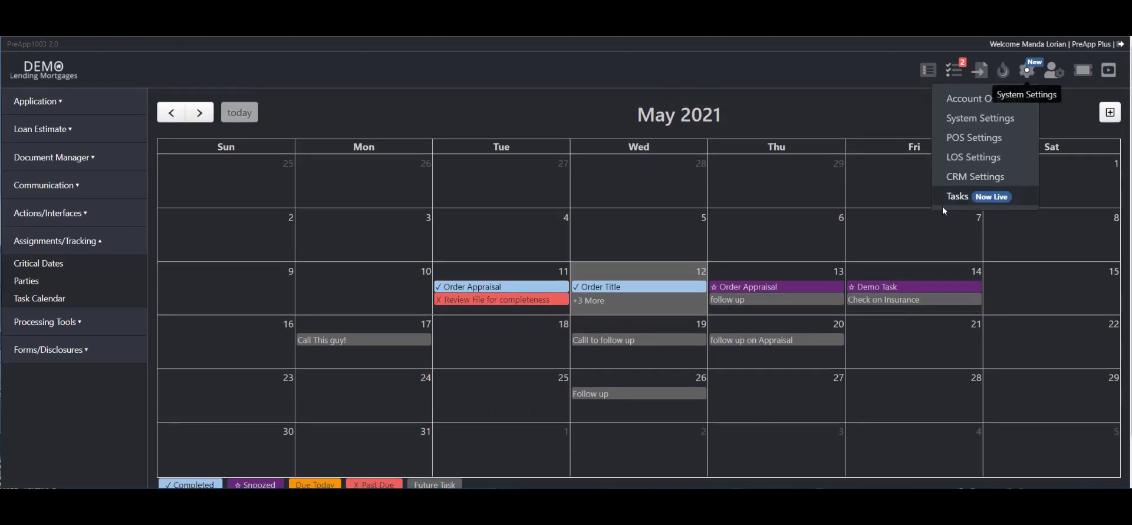
{"action": "left_click", "coordinate": [957, 197]}
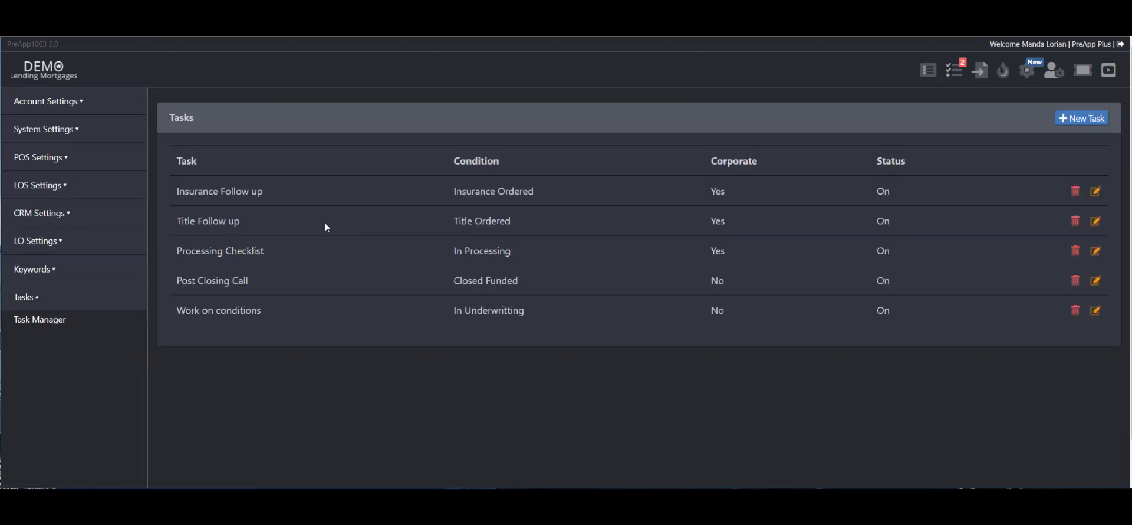